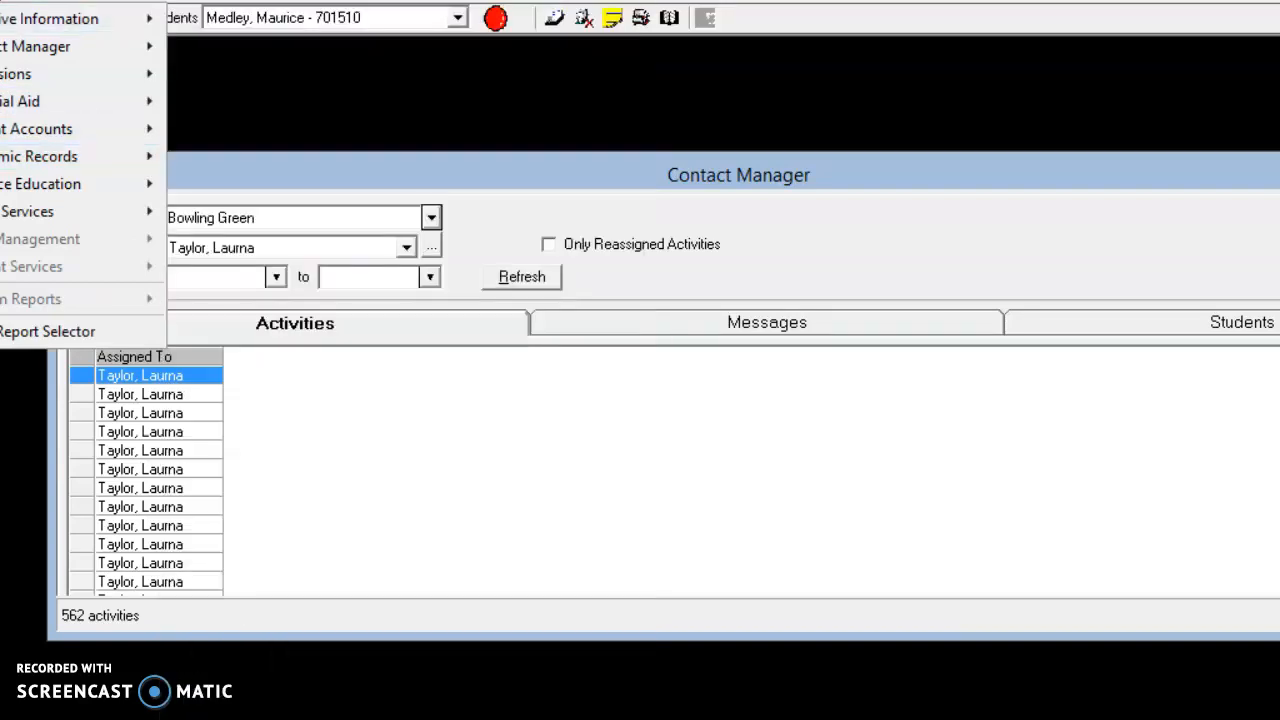
Open the Master Student Listing Detail report from the Academic Records reports
{"action": "mouse_move", "coordinate": [120, 156]}
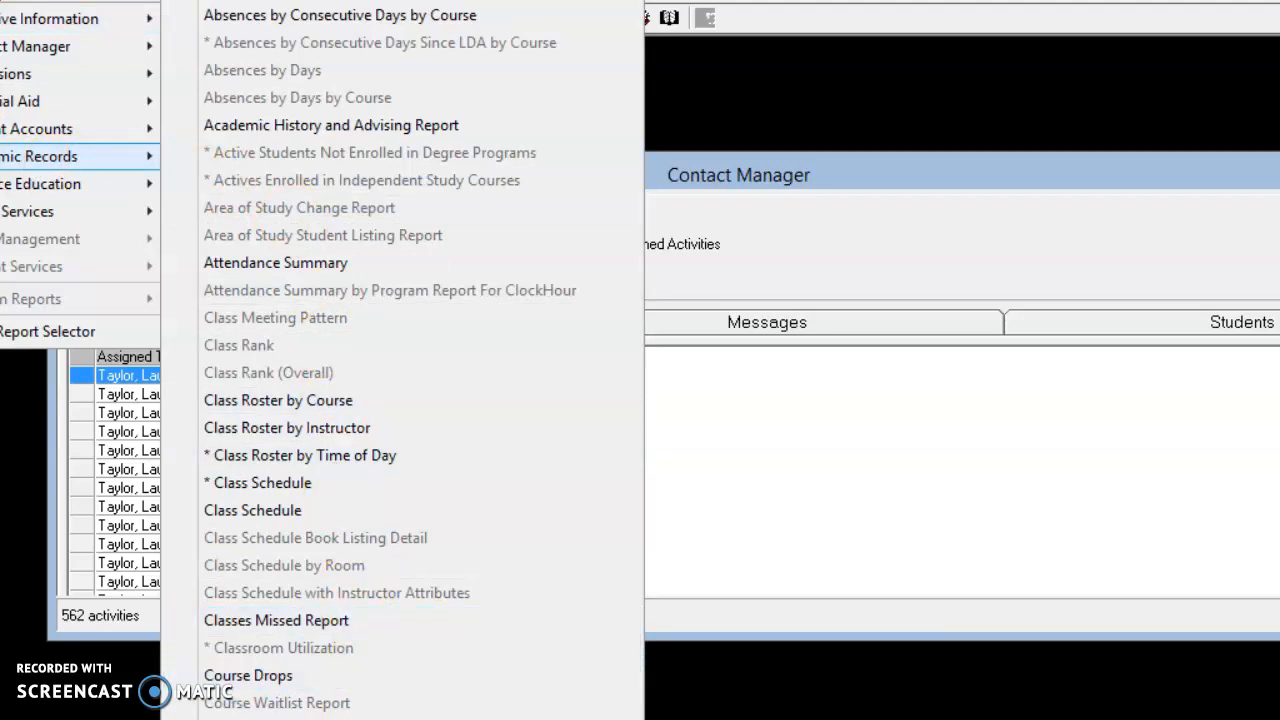
{"action": "mouse_move", "coordinate": [370, 717]}
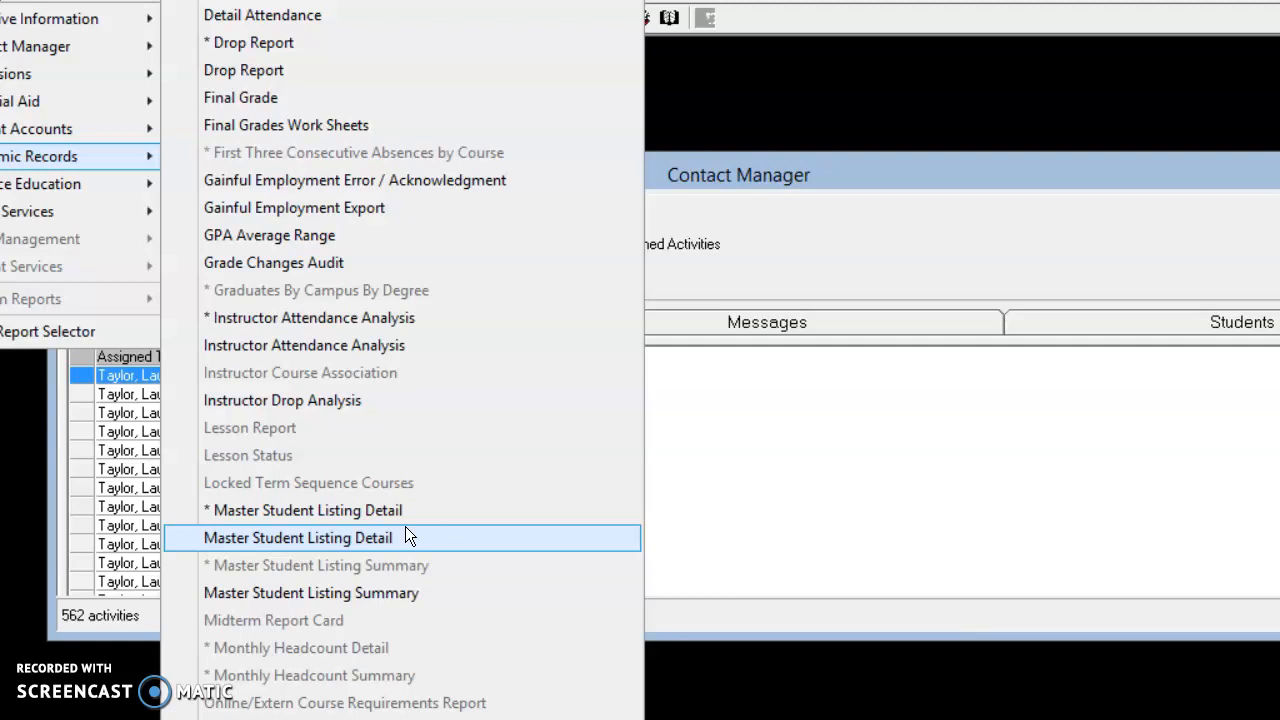
{"action": "left_click", "coordinate": [405, 536]}
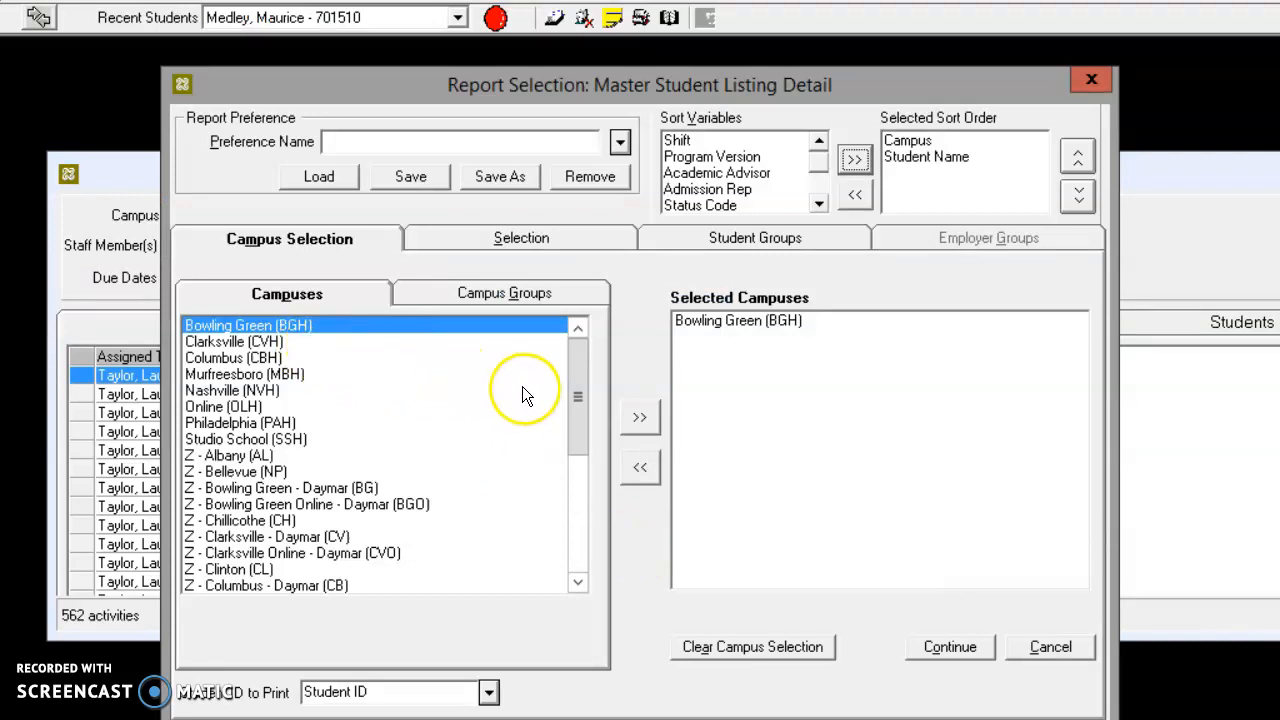
Replace Bowling Green with Studio School (SSH) as the report's selected campus and continue to the filter selection
{"action": "left_click", "coordinate": [698, 322]}
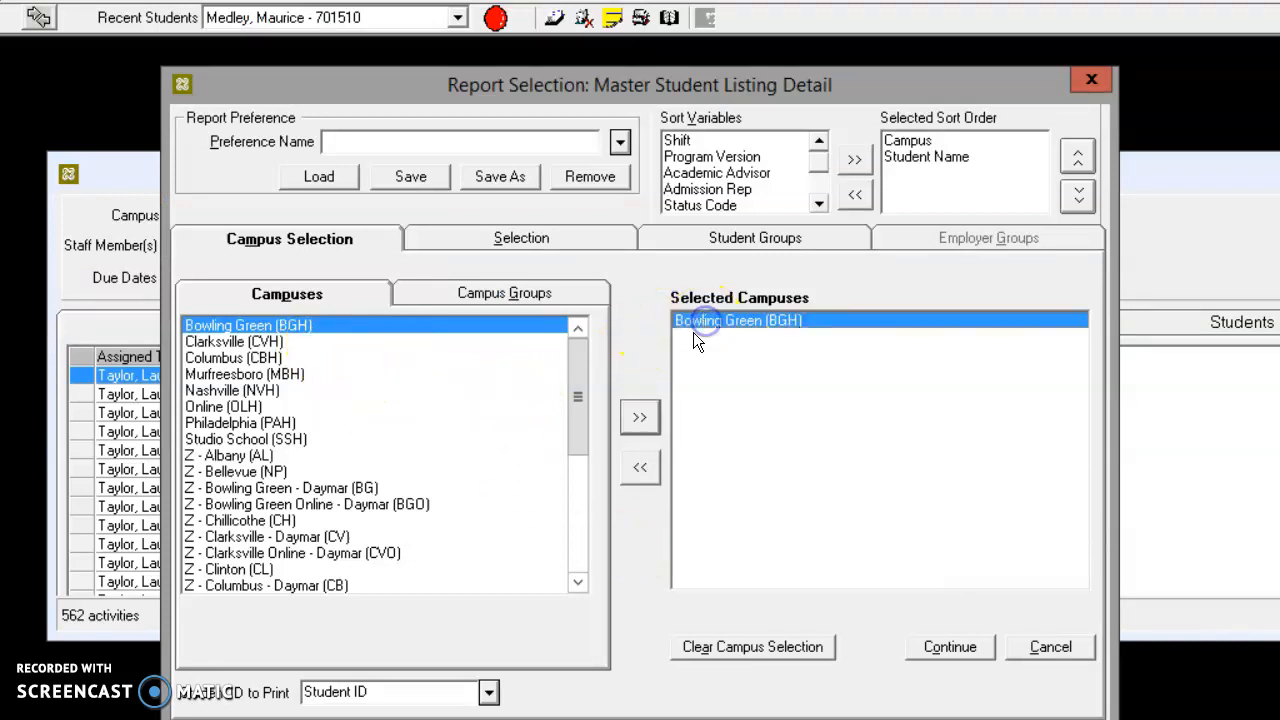
{"action": "left_click", "coordinate": [636, 476]}
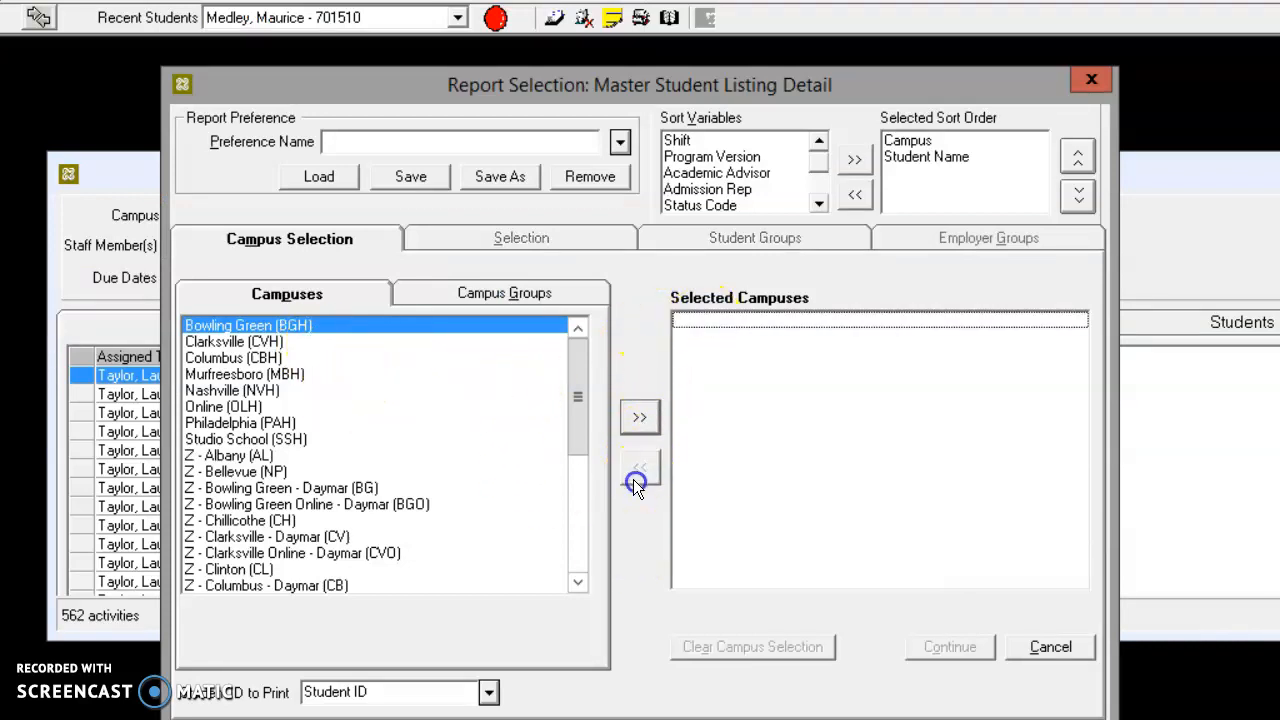
{"action": "left_click", "coordinate": [250, 437]}
{"action": "left_click", "coordinate": [638, 418]}
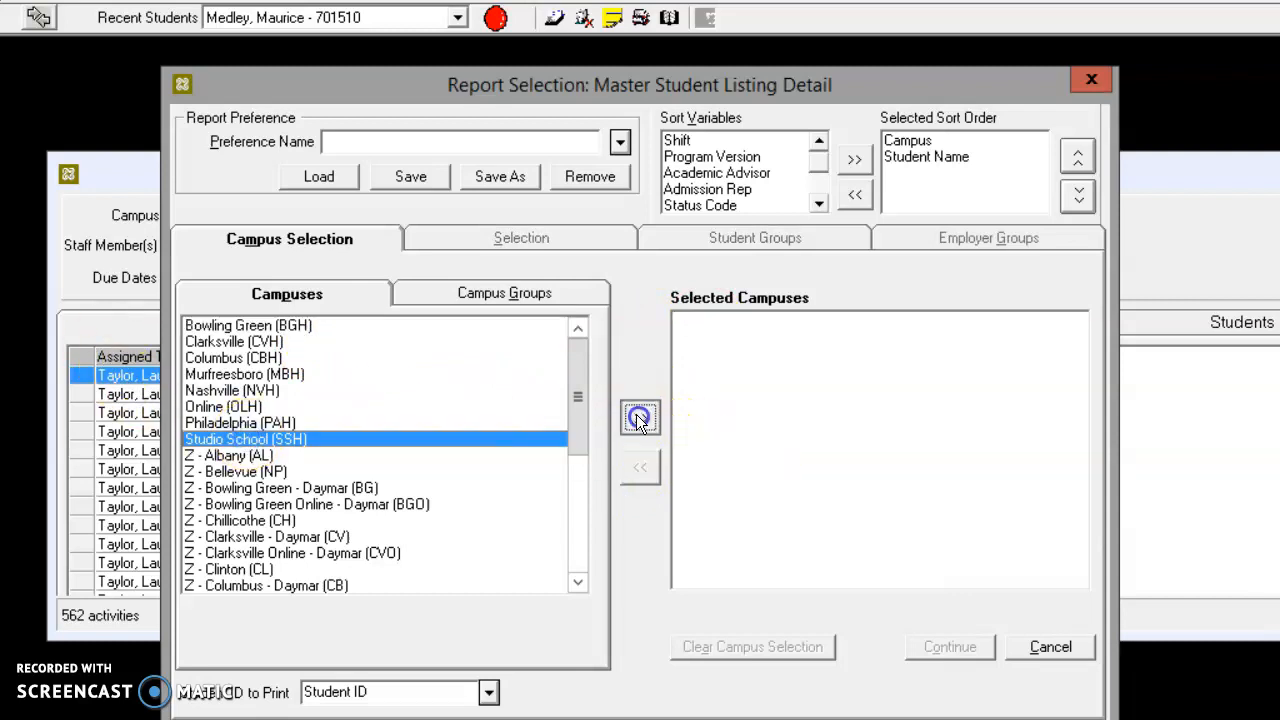
{"action": "left_click", "coordinate": [940, 647]}
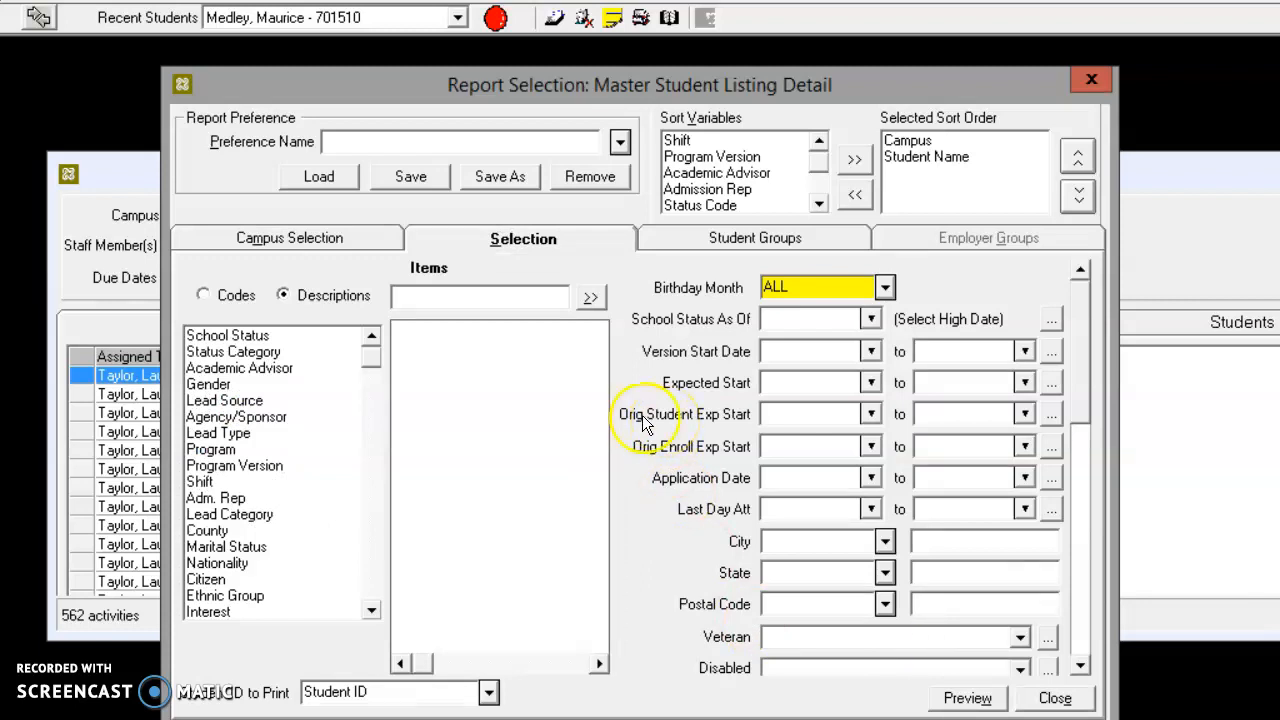
Filter the report's School Status by Active, Warning, Probation, Pending SAP Audit Quarter and Pending Graduate
{"action": "left_click", "coordinate": [275, 337]}
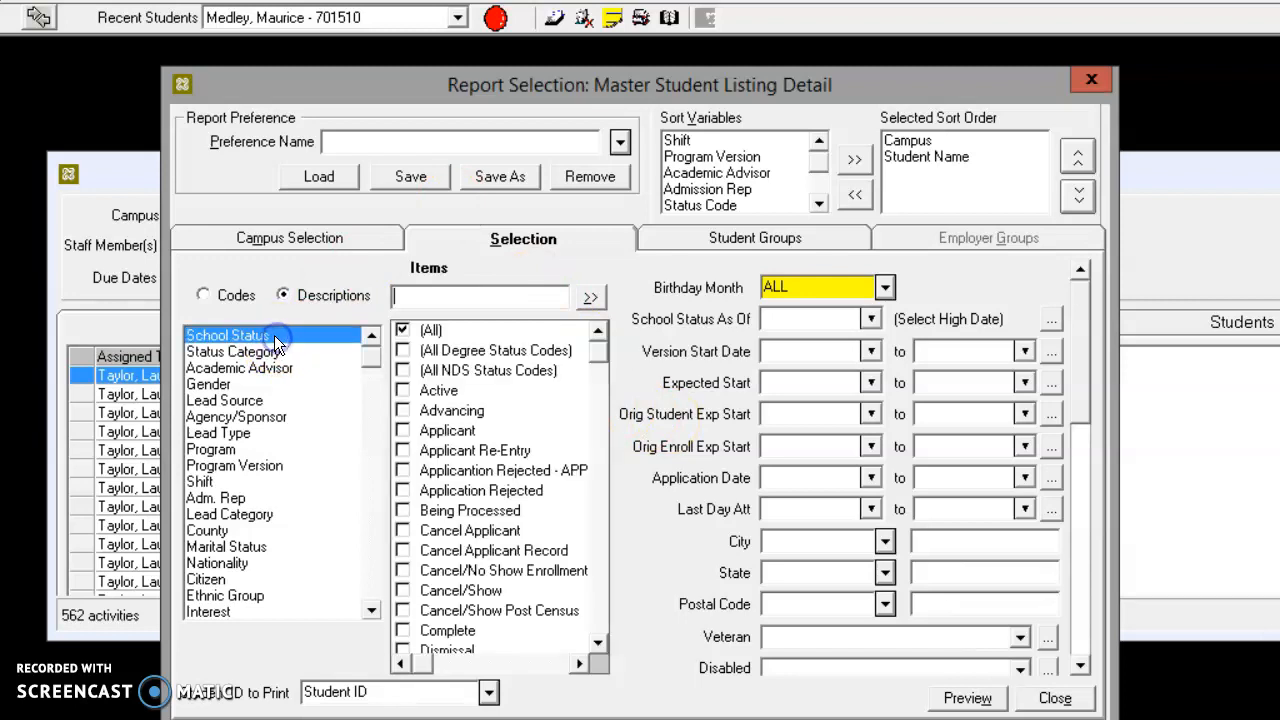
{"action": "left_click", "coordinate": [402, 394]}
{"action": "left_click_drag", "start_coordinate": [592, 358], "coordinate": [583, 659]}
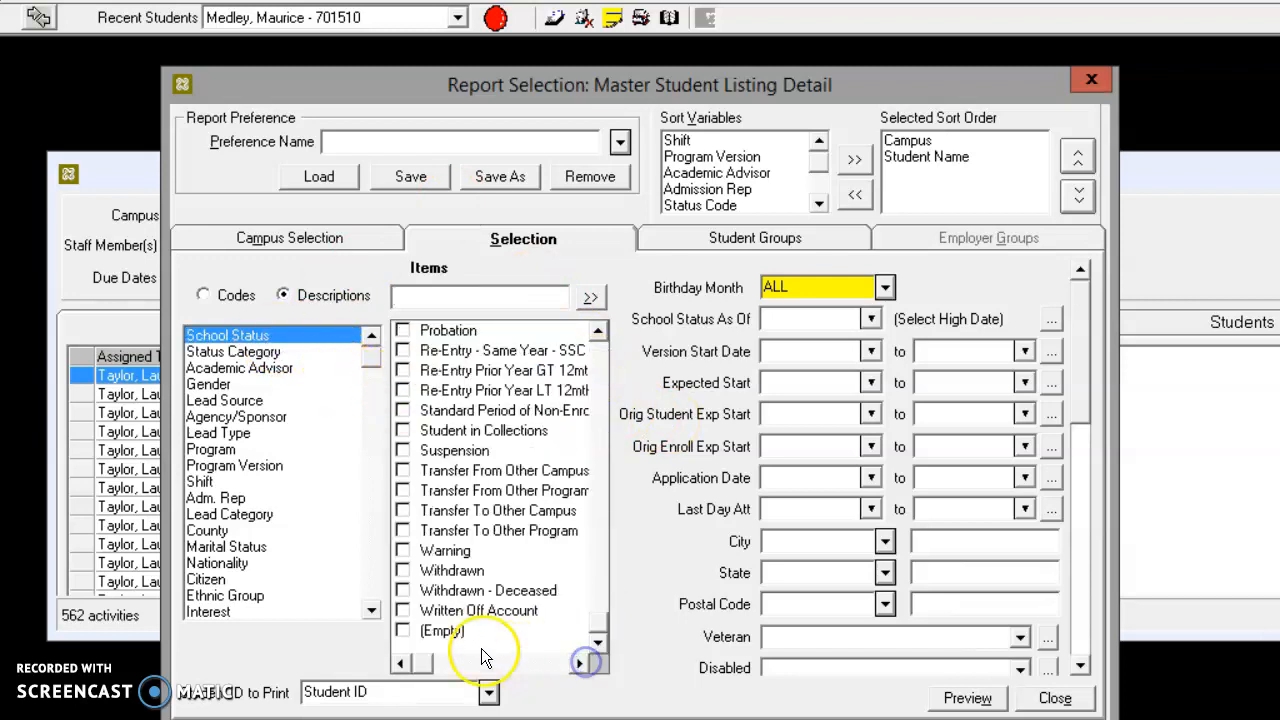
{"action": "left_click", "coordinate": [403, 551]}
{"action": "scroll", "coordinate": [620, 340], "scroll_direction": "up", "scroll_amount": 3}
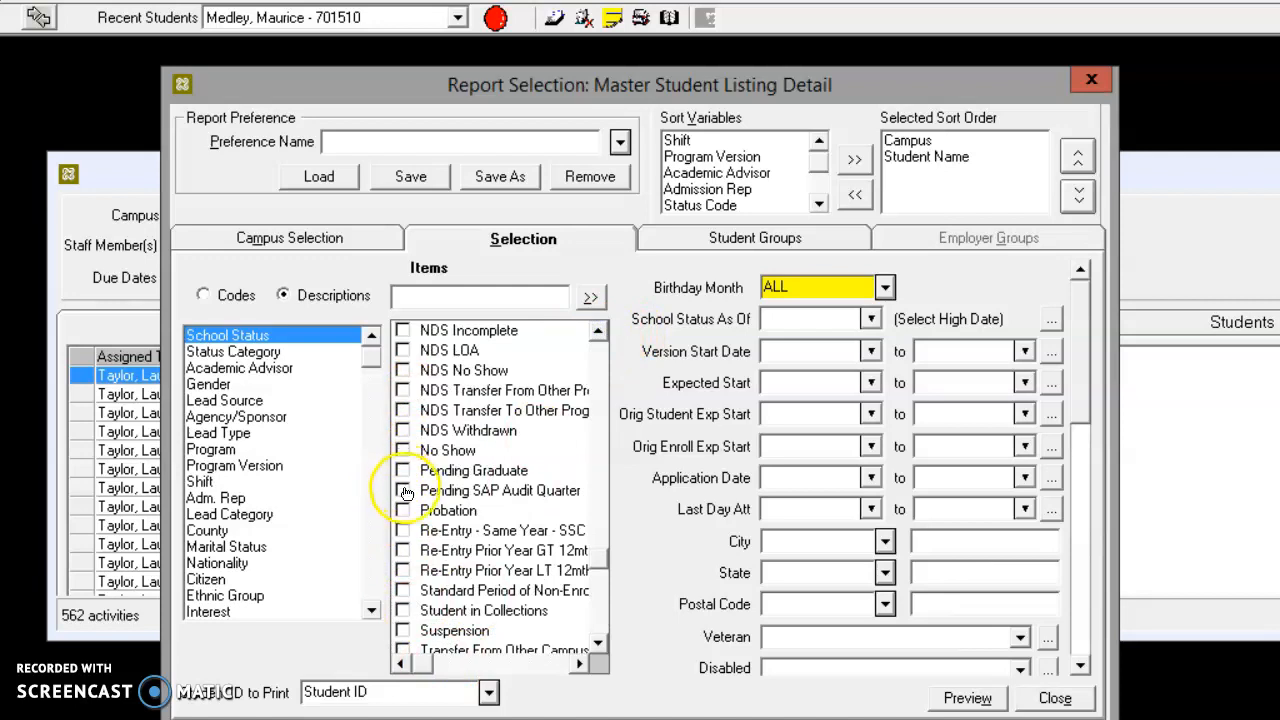
{"action": "left_click", "coordinate": [402, 511]}
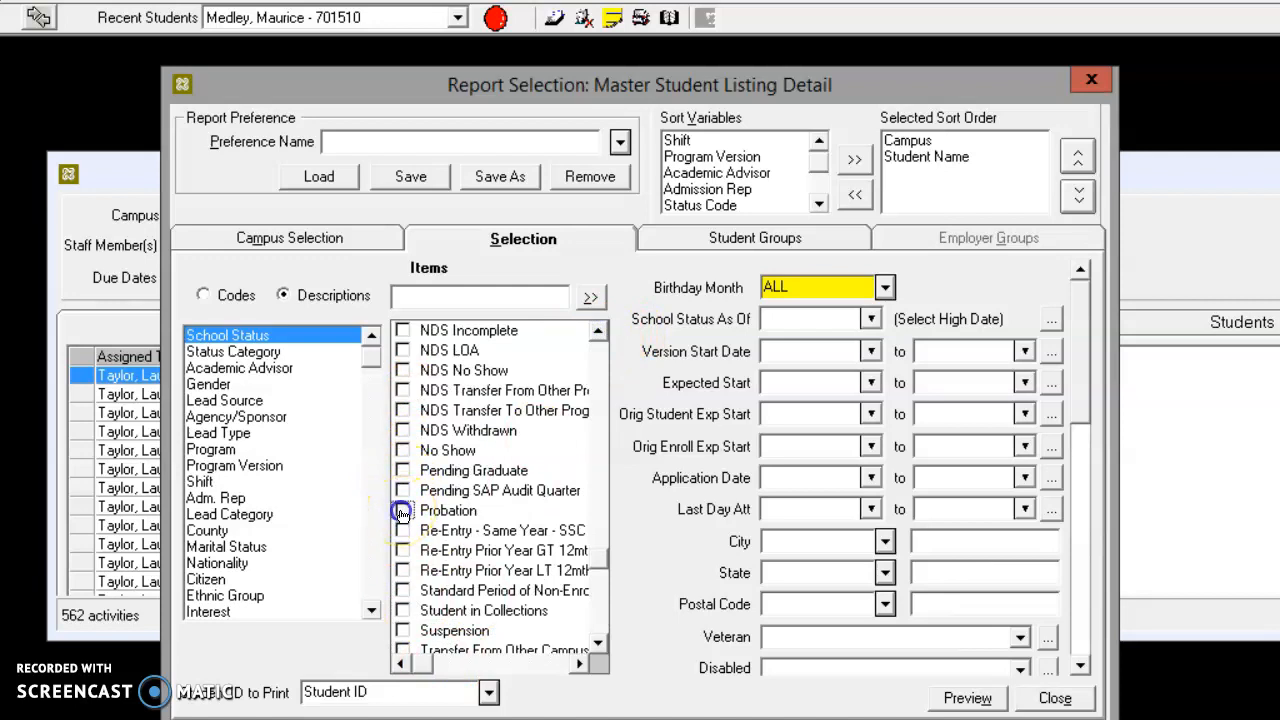
{"action": "left_click", "coordinate": [402, 472]}
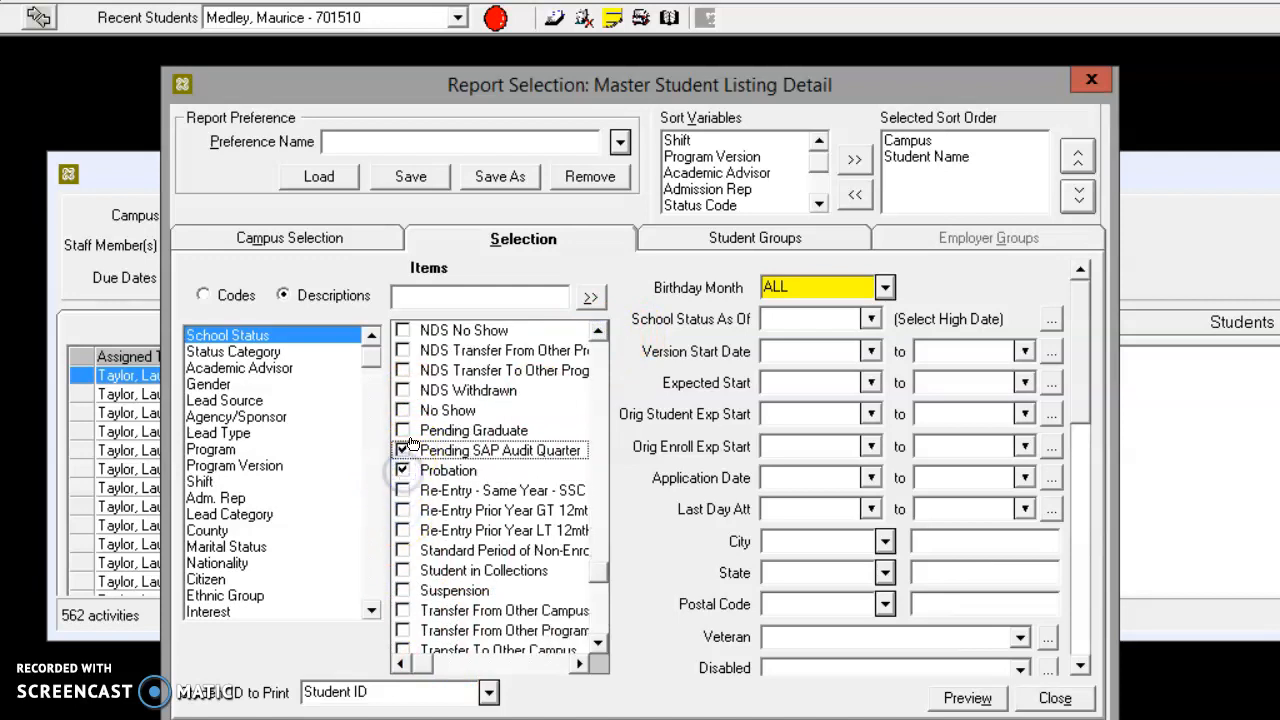
{"action": "left_click", "coordinate": [403, 431]}
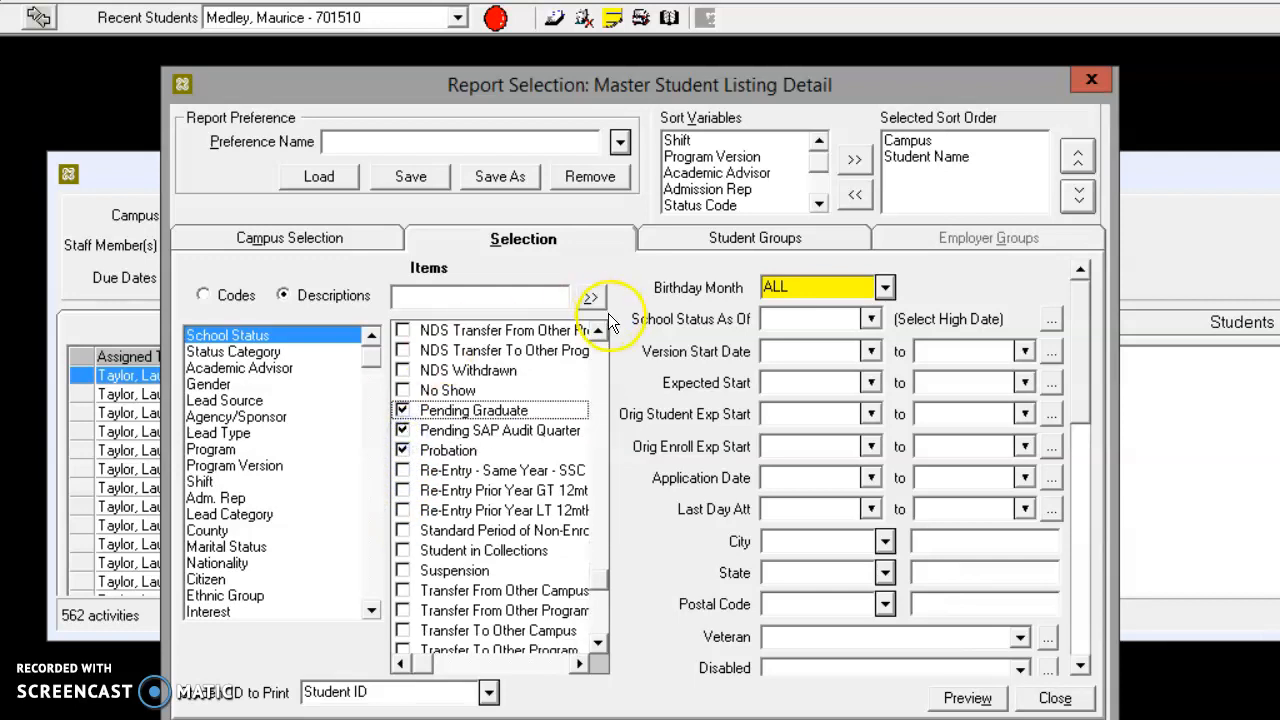
Add NDS Active and Leave of Absence to the School Status filter and preview the report with the current date ranges
{"action": "left_click", "coordinate": [600, 332]}
{"action": "left_click", "coordinate": [601, 333]}
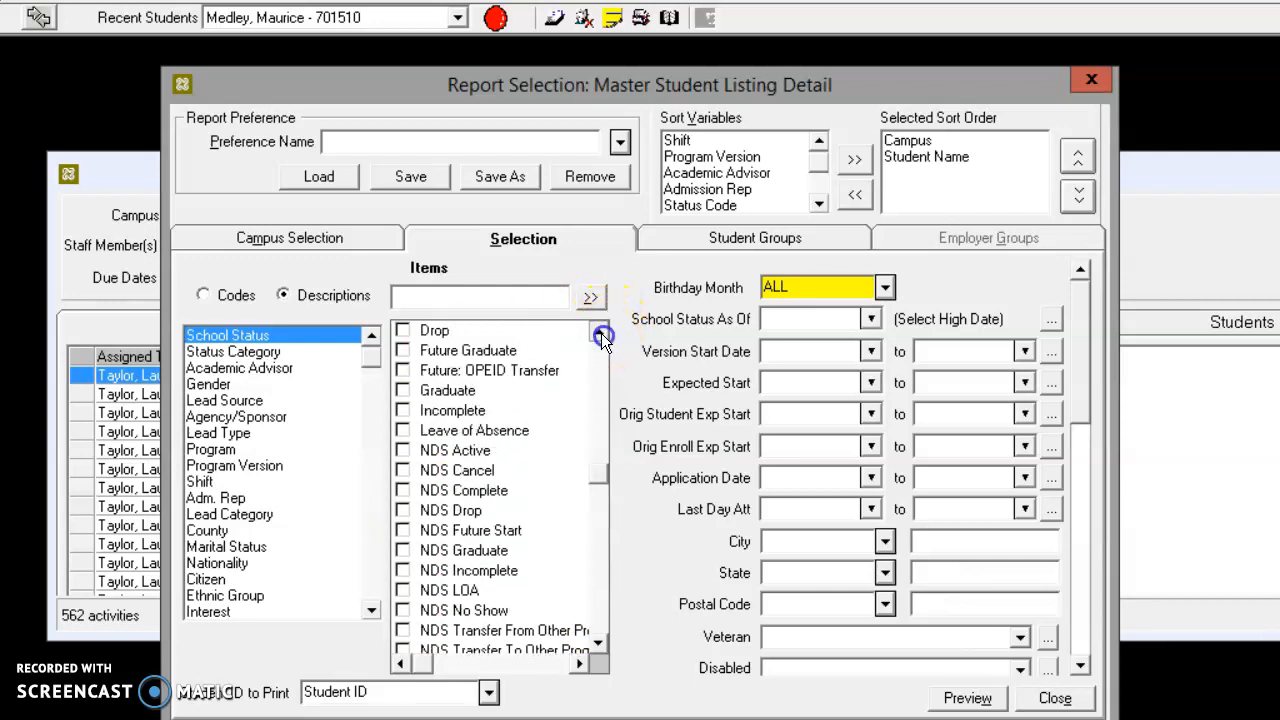
{"action": "left_click", "coordinate": [402, 490]}
{"action": "left_click", "coordinate": [402, 451]}
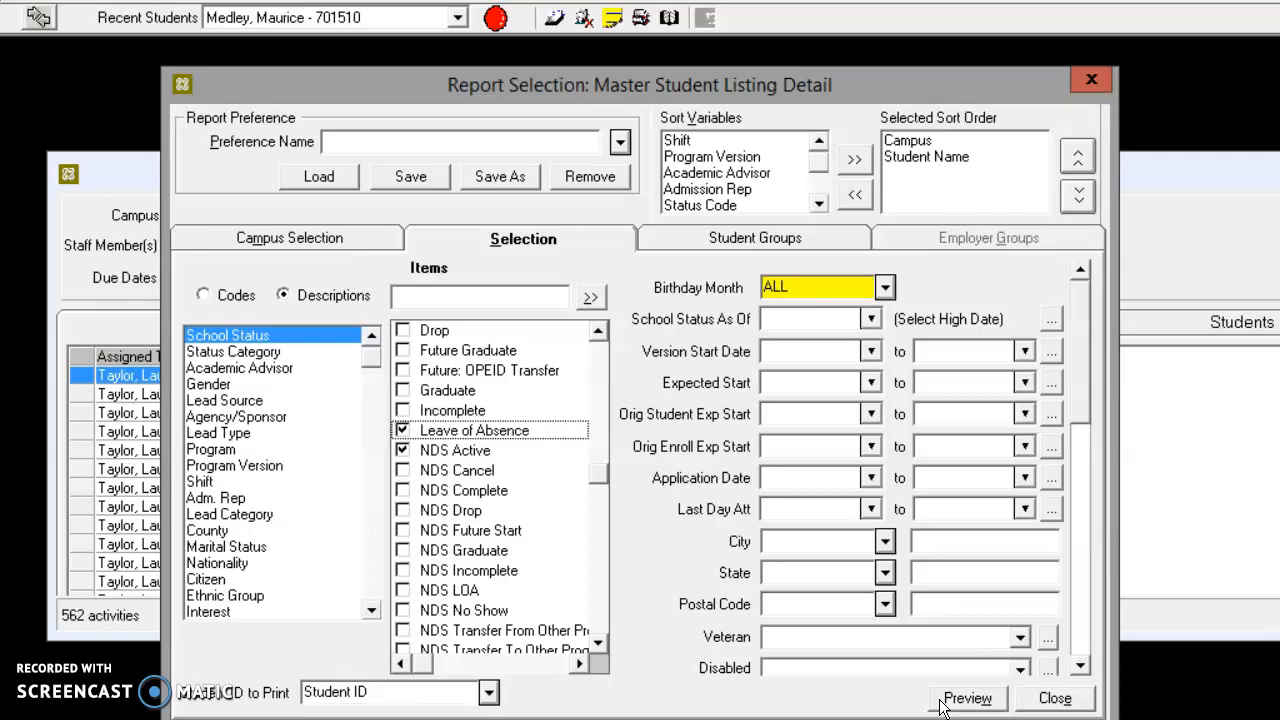
{"action": "left_click", "coordinate": [966, 698]}
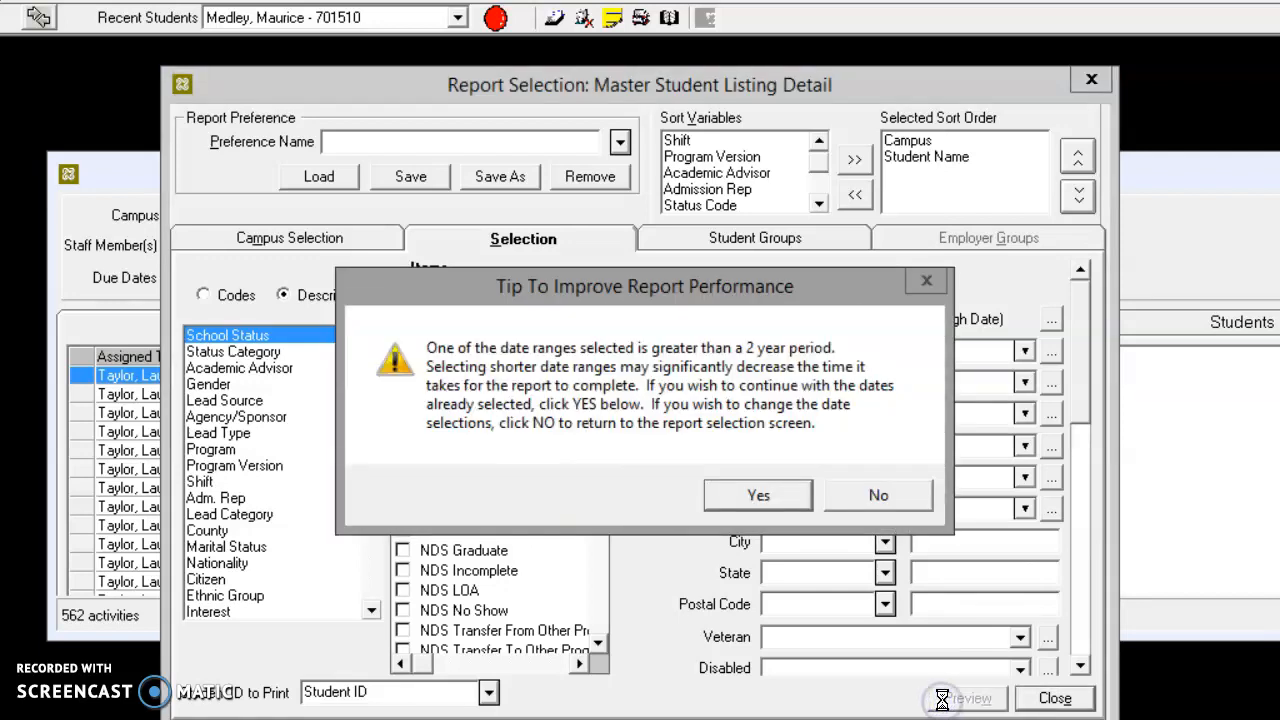
{"action": "left_click", "coordinate": [760, 496]}
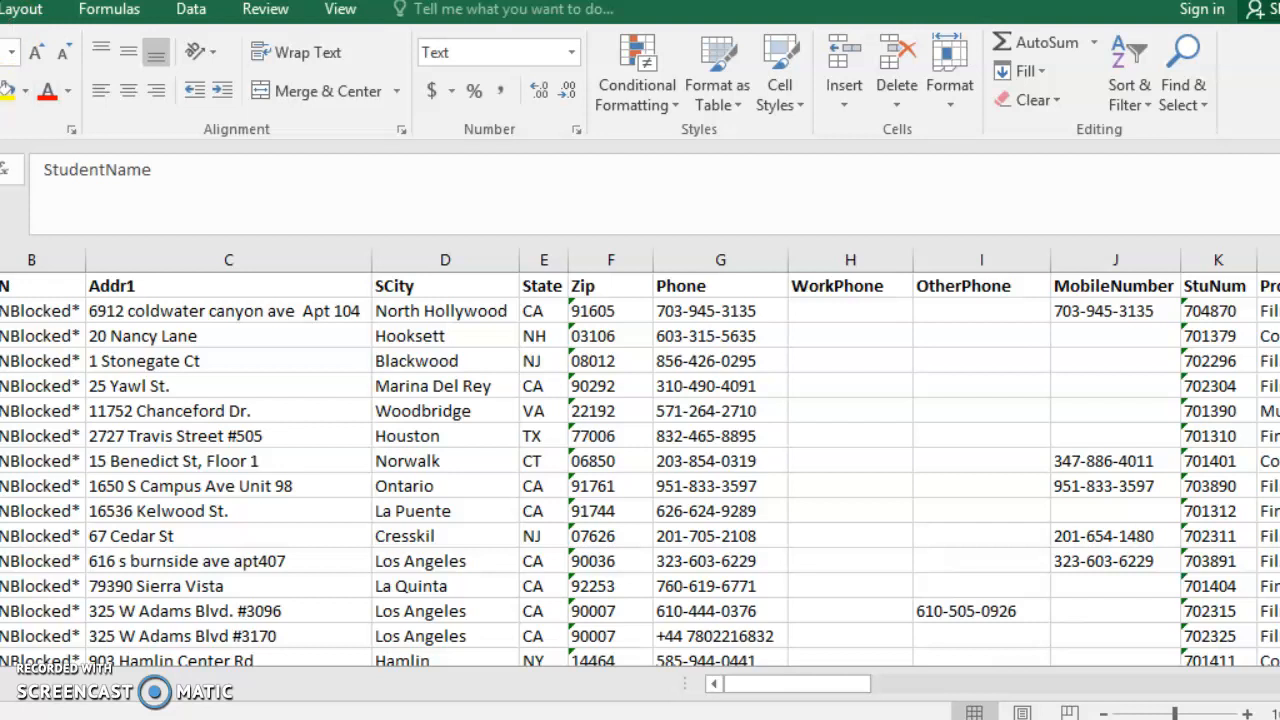
In Excel, build a PivotTable on a separate sheet from the exported student list, counting StudentName for each program
{"action": "key", "text": "super+Up"}
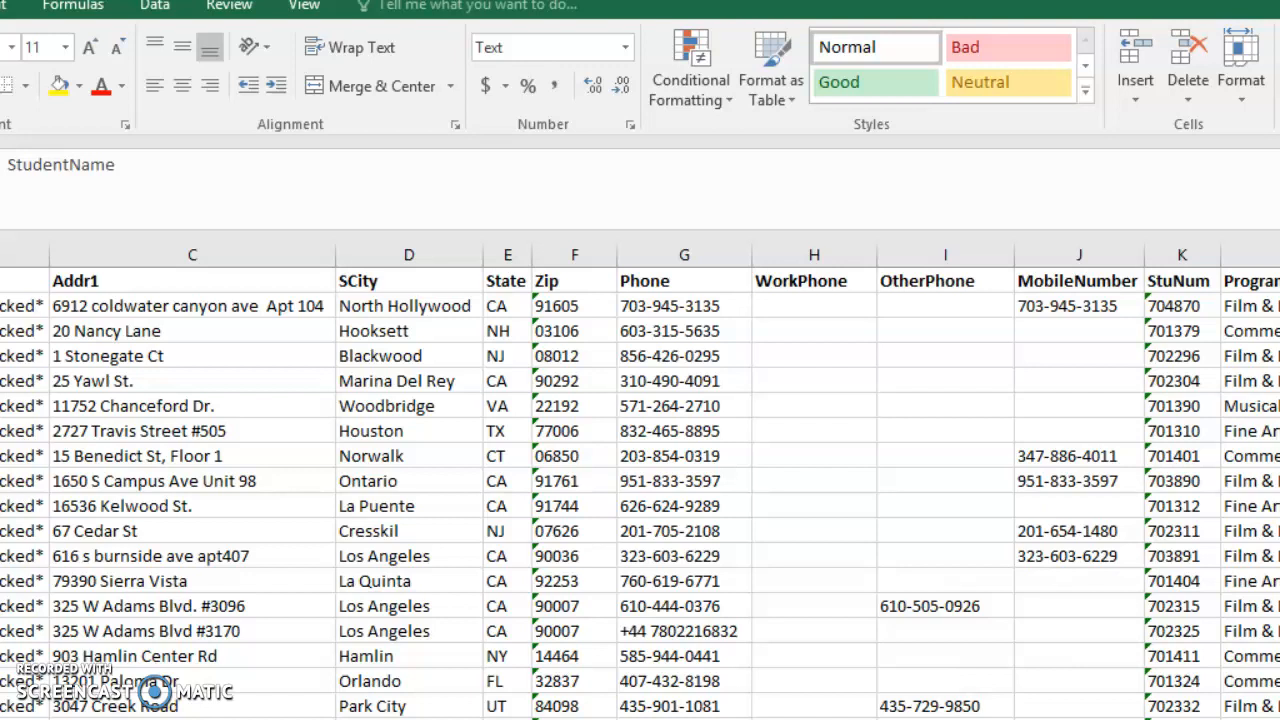
{"action": "scroll", "coordinate": [640, 490], "scroll_direction": "down", "scroll_amount": 5}
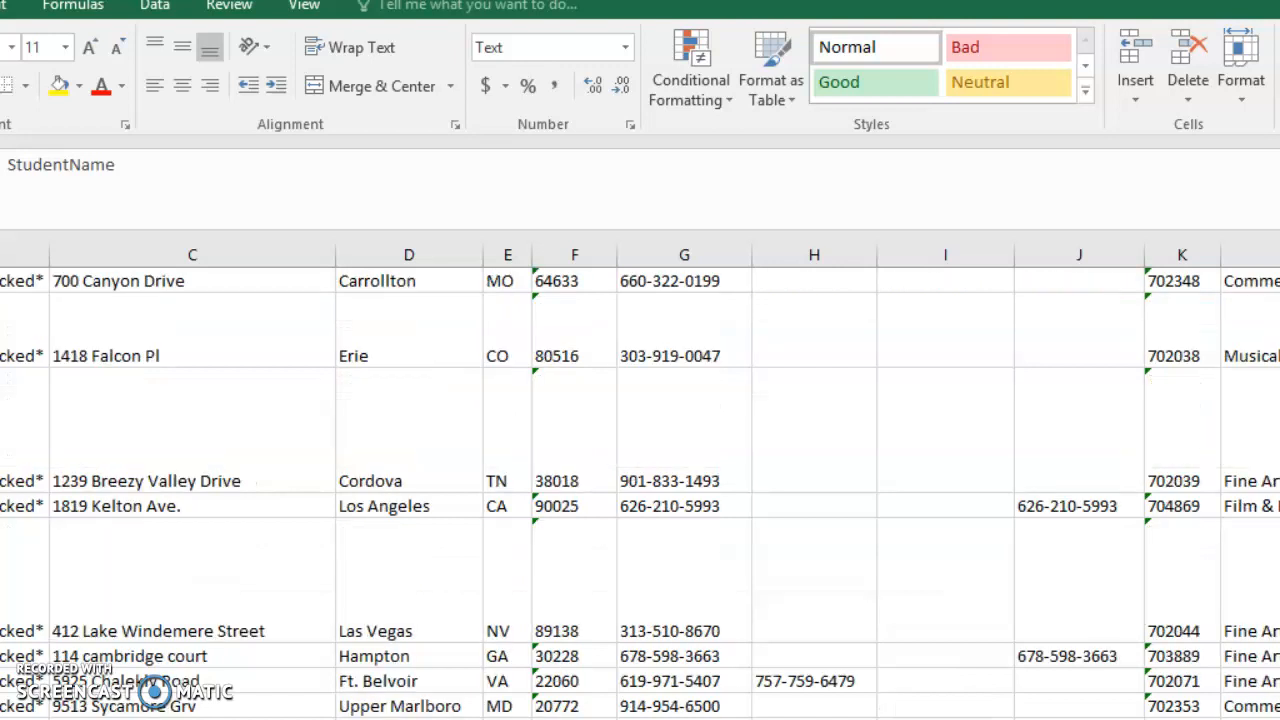
{"action": "scroll", "coordinate": [334, 466], "scroll_direction": "down", "scroll_amount": 2}
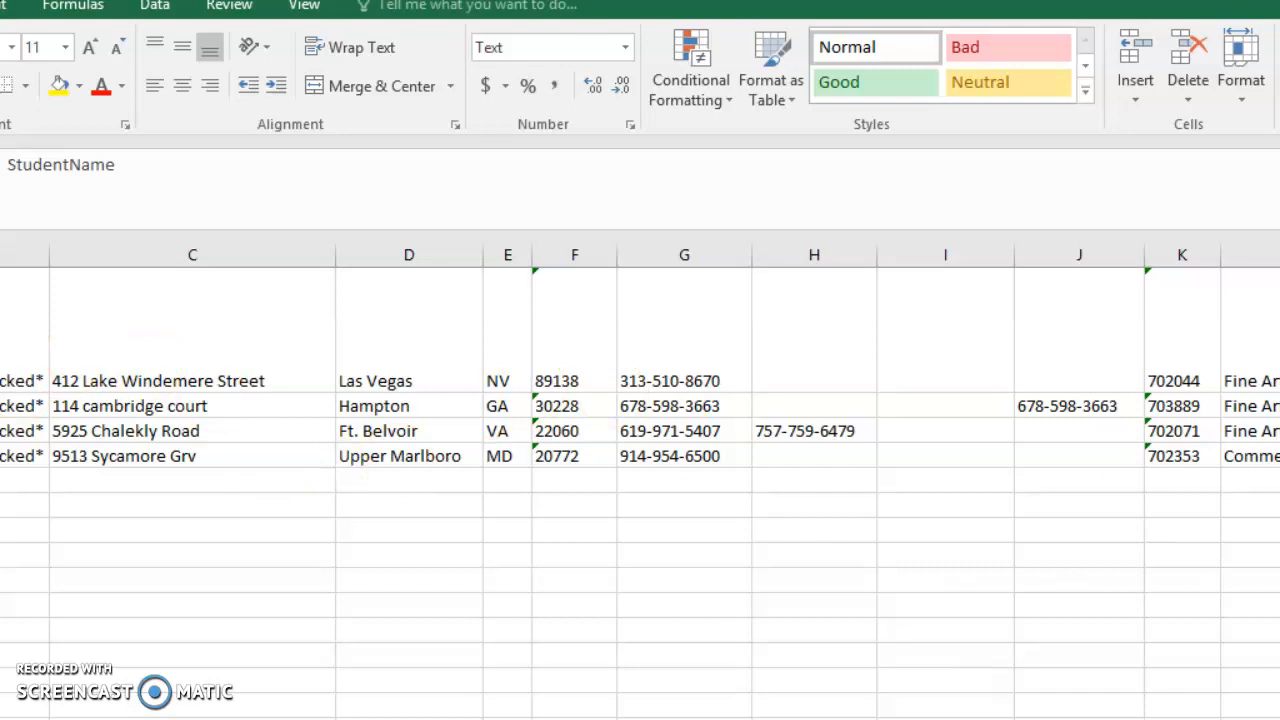
{"action": "key", "text": "ctrl+Home"}
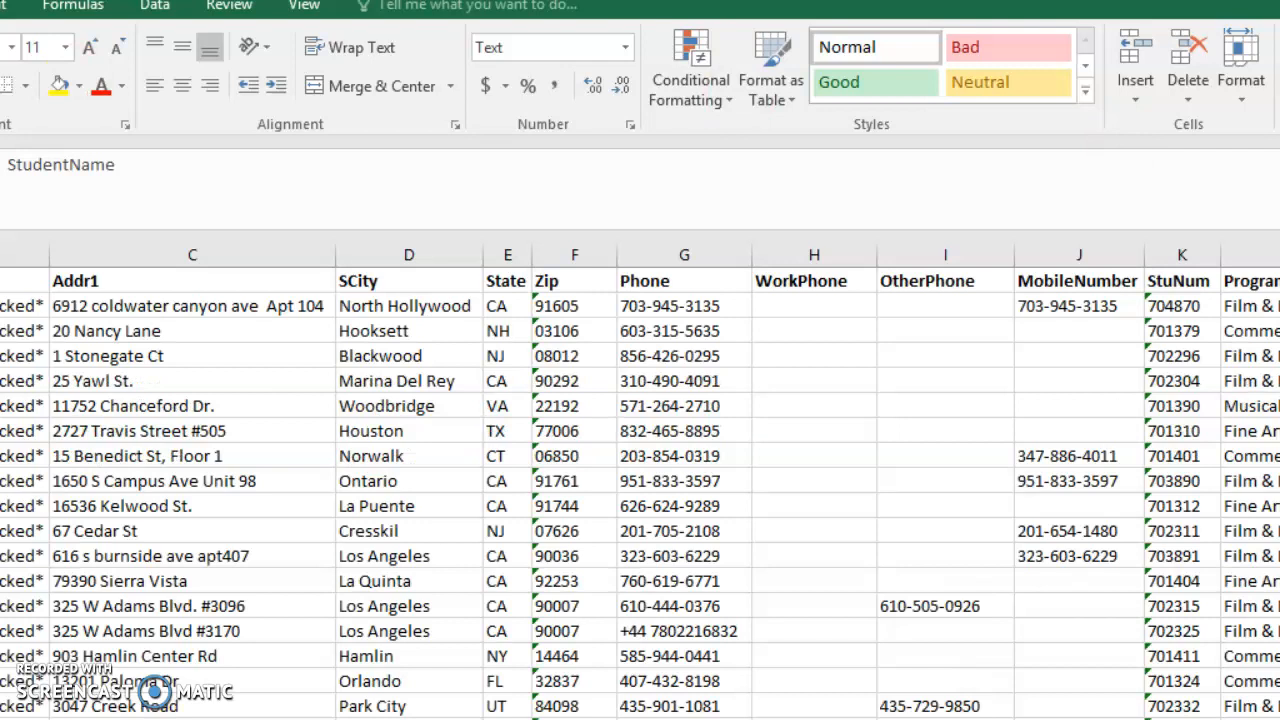
{"action": "key", "text": "alt+n"}
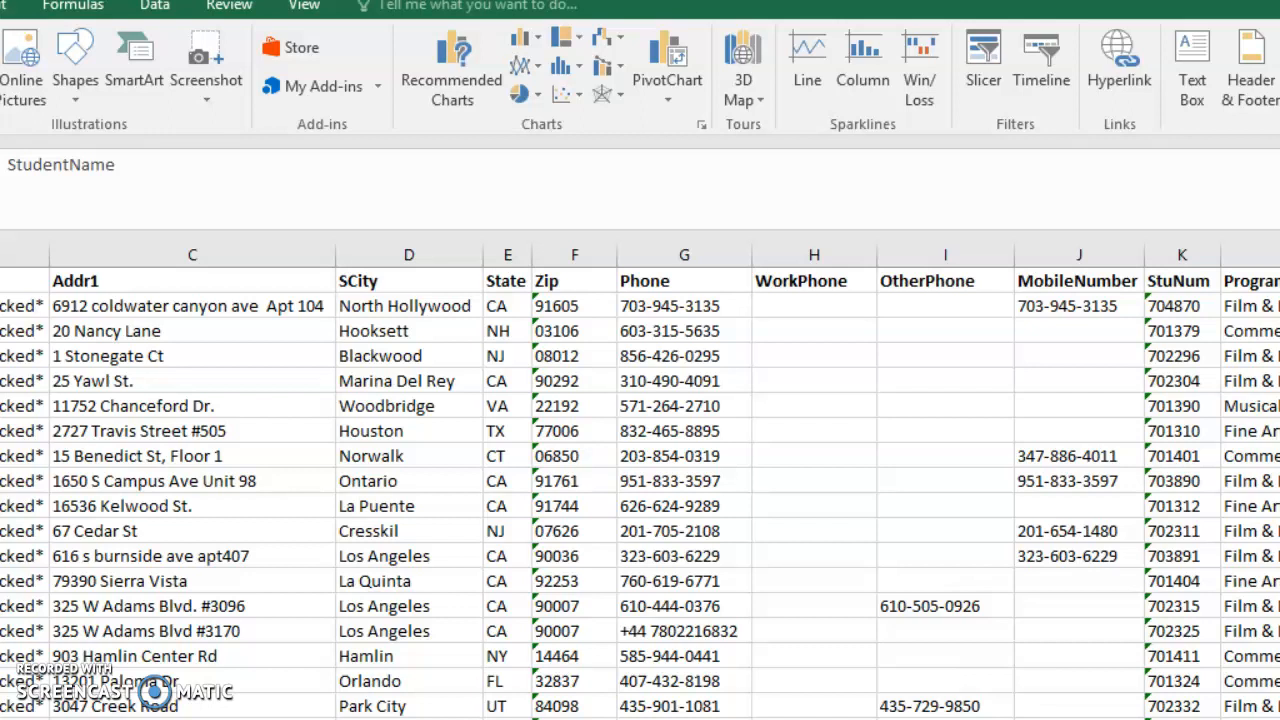
{"action": "key", "text": "alt+n"}
{"action": "key", "text": "v"}
{"action": "left_click", "coordinate": [763, 662]}
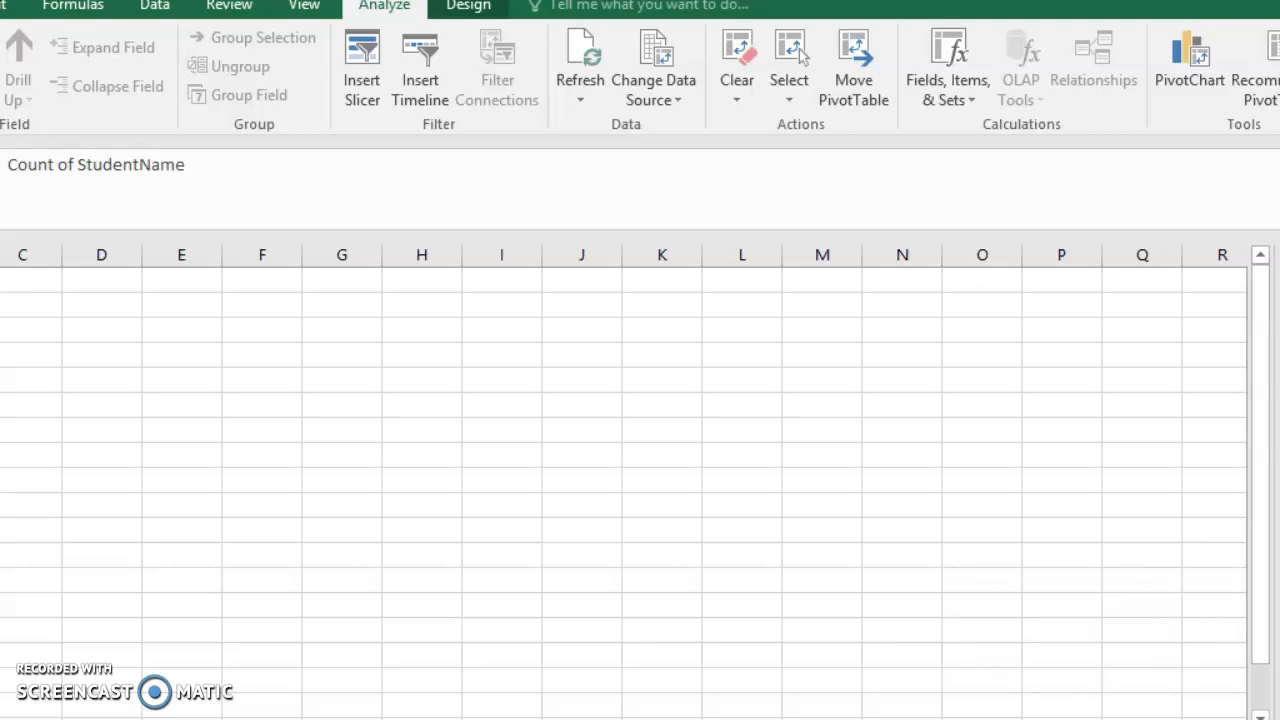
Review the student counts per program in the PivotTable and select its Grand Total row
{"action": "key", "text": "Left"}
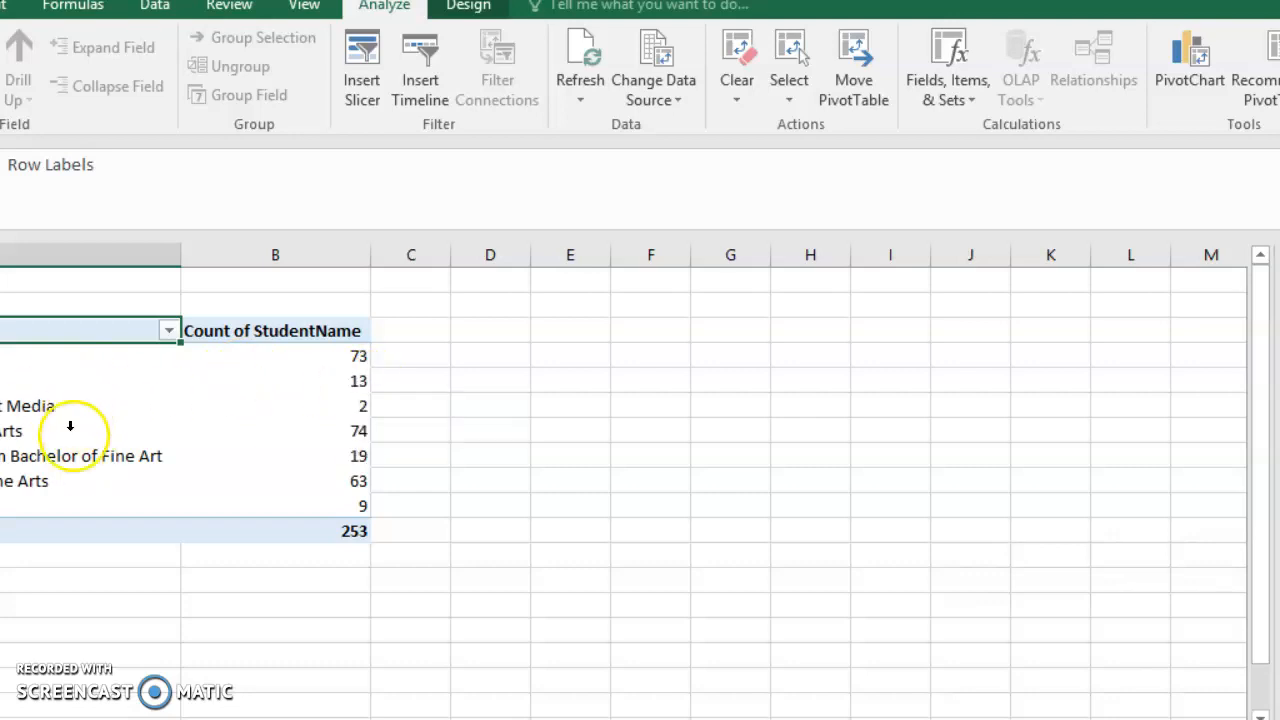
{"action": "left_click_drag", "start_coordinate": [120, 531], "coordinate": [240, 538]}
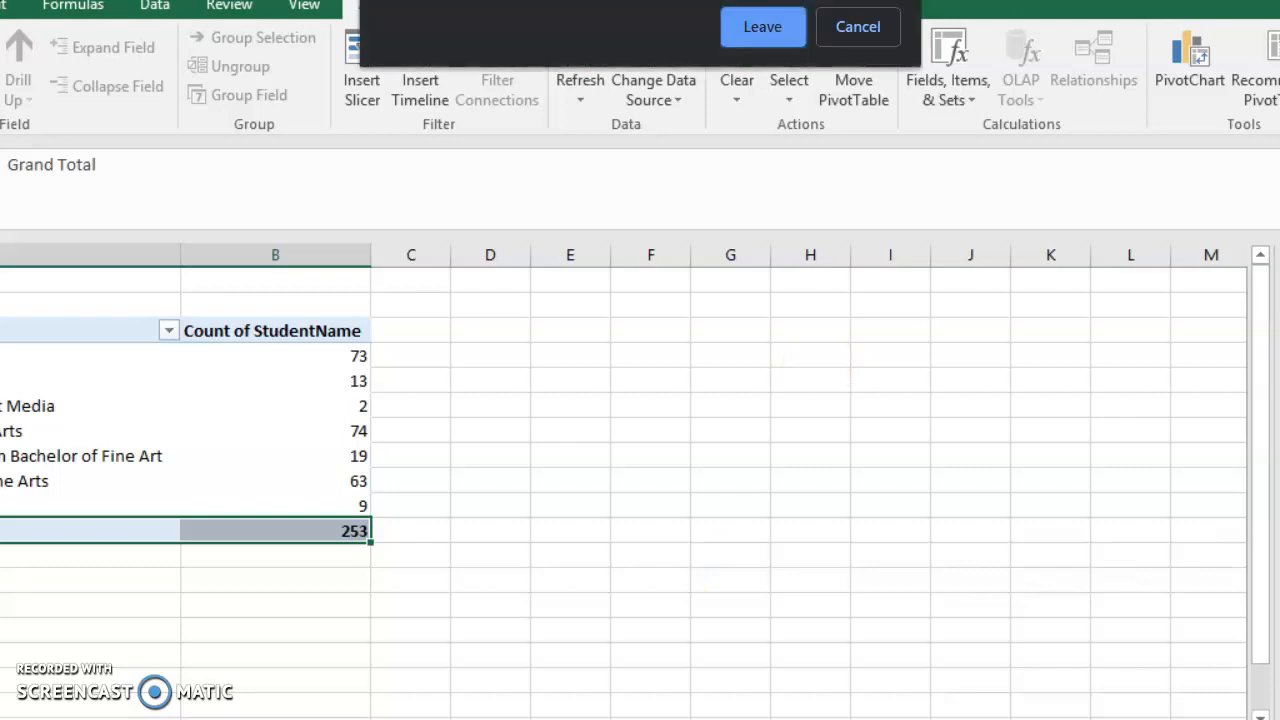
{"action": "left_click", "coordinate": [858, 28]}
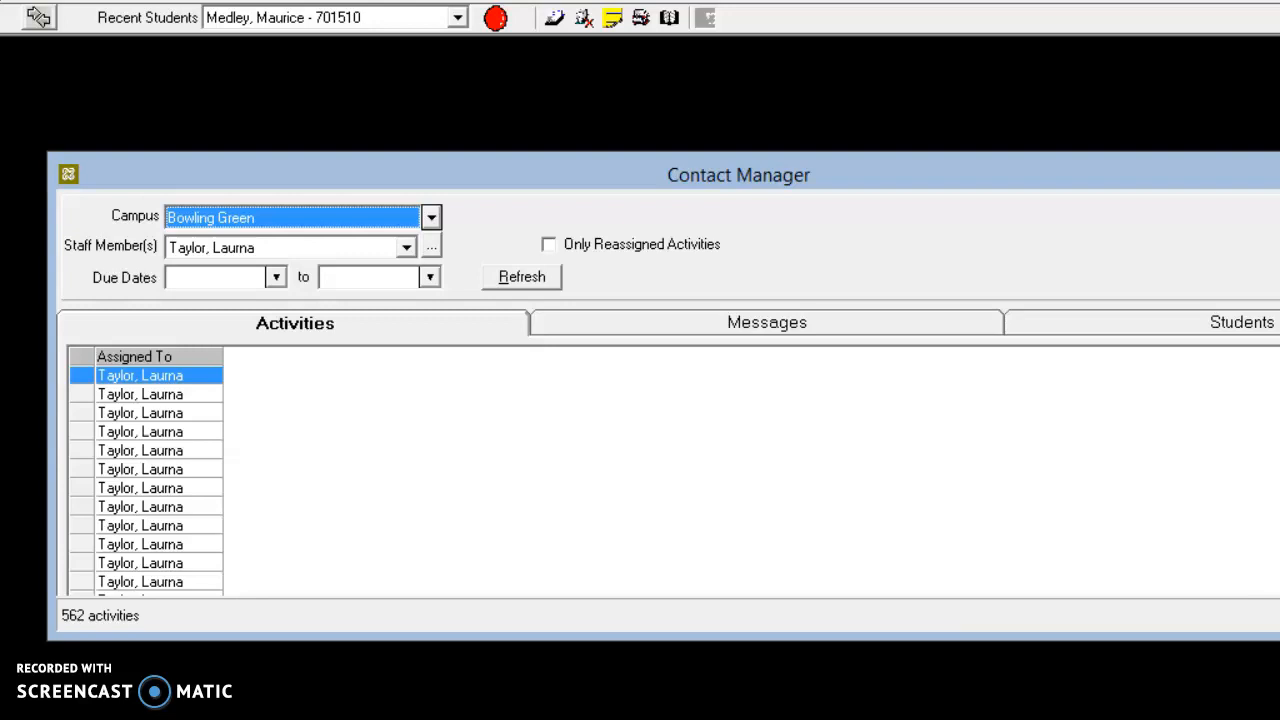
Switch back to the student records system and open the Student Status Changes report from the Academic Records reports
{"action": "left_click", "coordinate": [1, 1]}
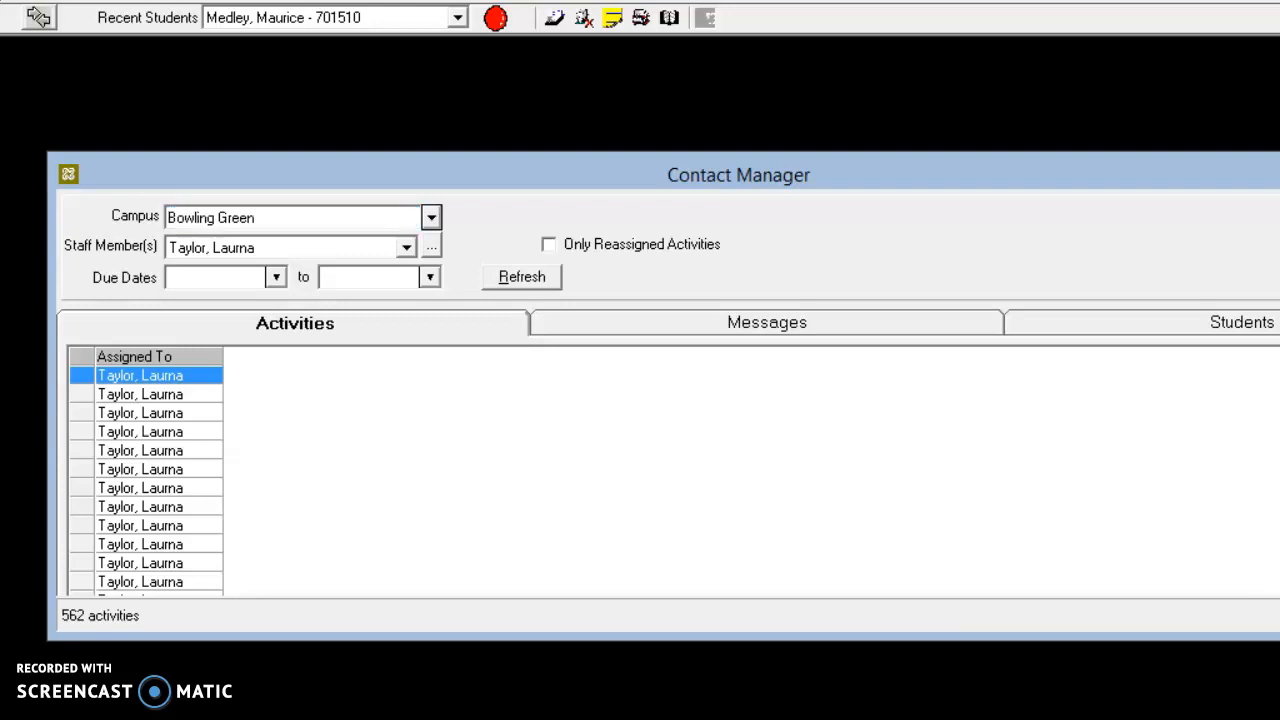
{"action": "mouse_move", "coordinate": [120, 156]}
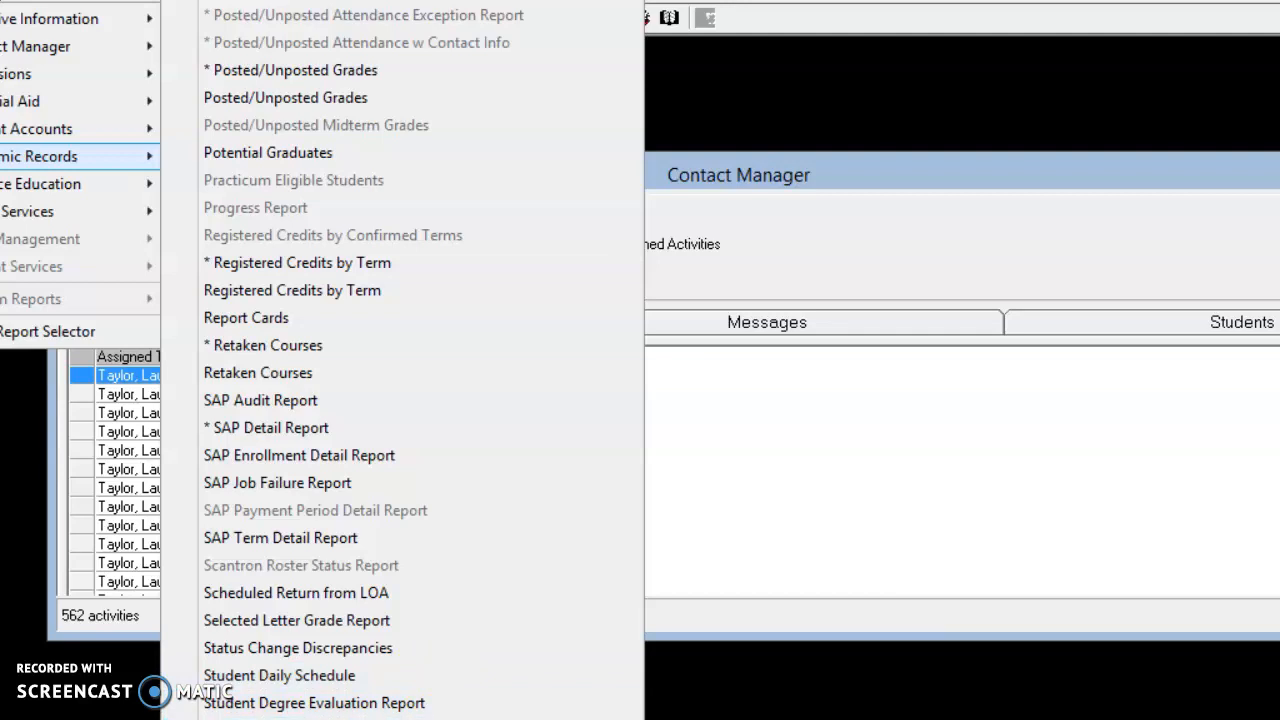
{"action": "left_click", "coordinate": [330, 718]}
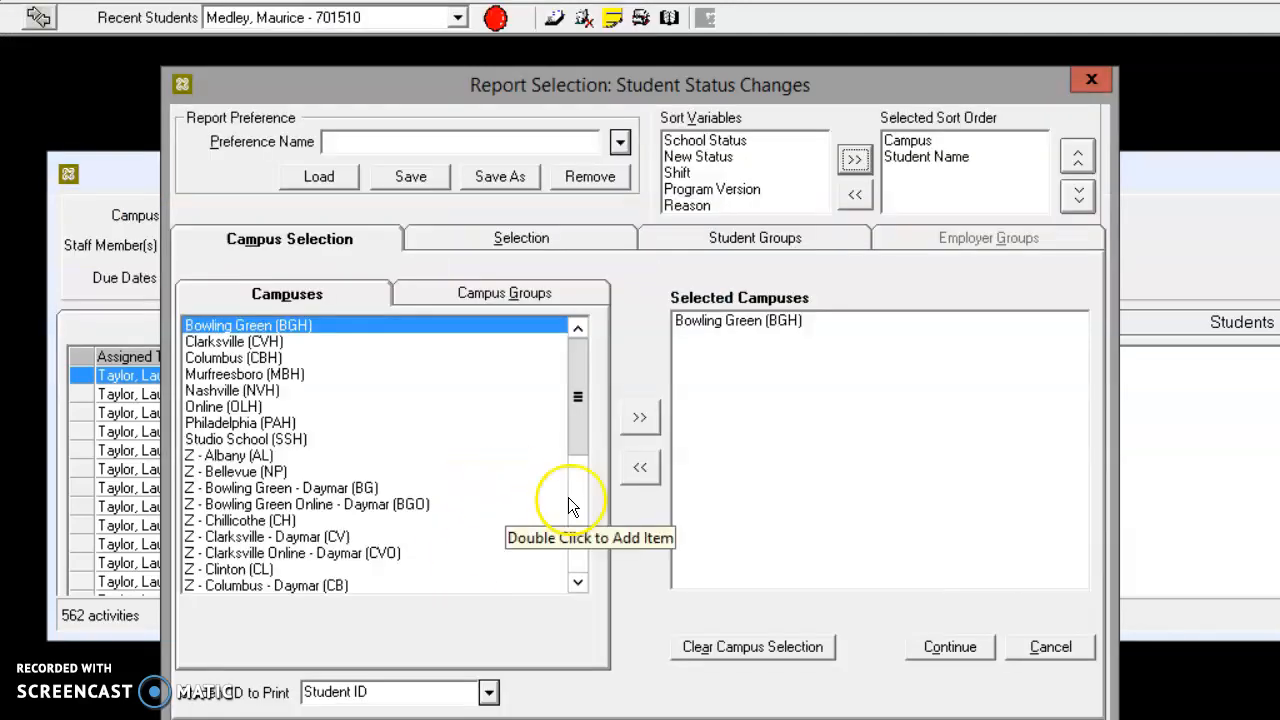
Set Studio School (SSH) as the only campus for the Student Status Changes report in place of Bowling Green, and continue
{"action": "left_click", "coordinate": [800, 318]}
{"action": "left_click", "coordinate": [640, 467]}
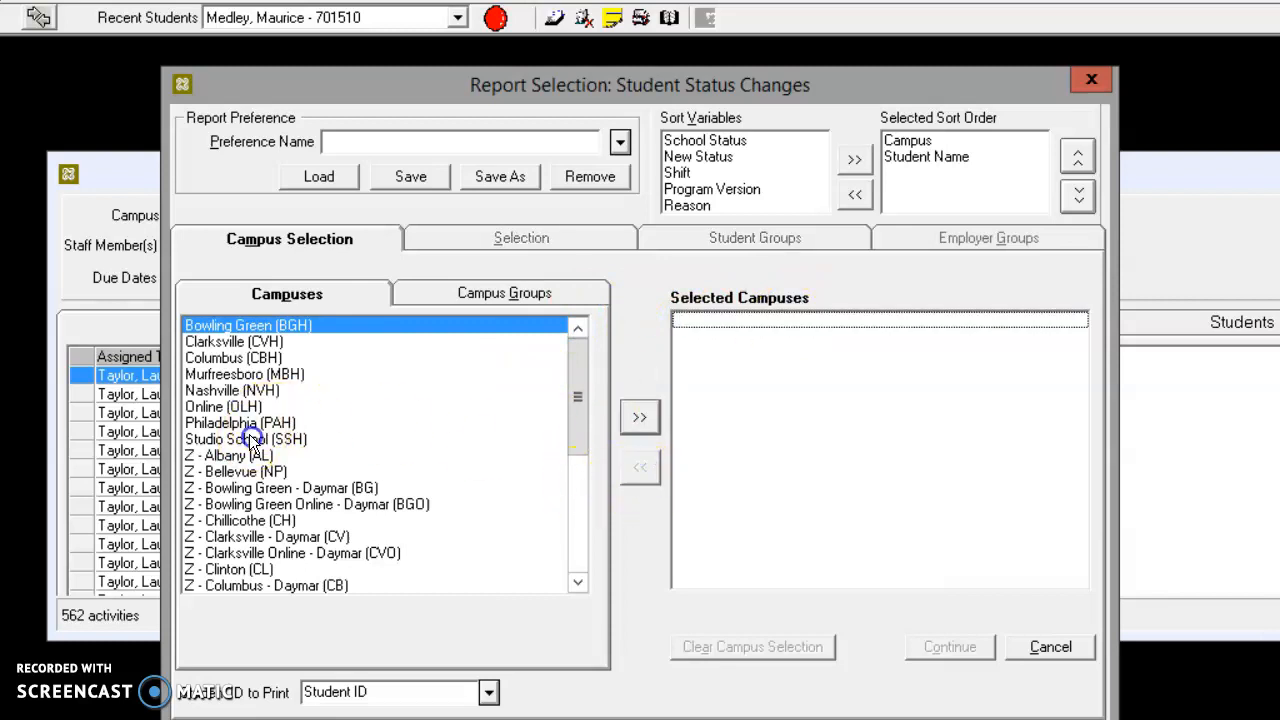
{"action": "left_click", "coordinate": [249, 439]}
{"action": "left_click", "coordinate": [640, 417]}
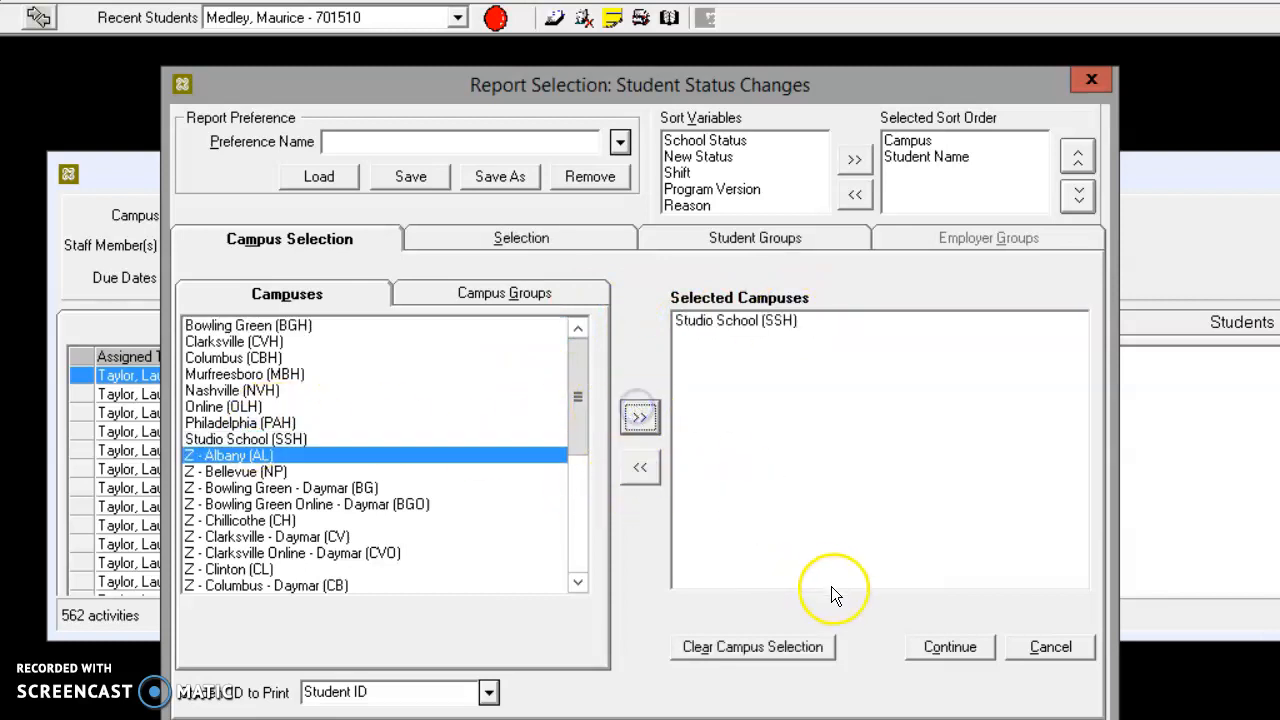
{"action": "left_click", "coordinate": [925, 650]}
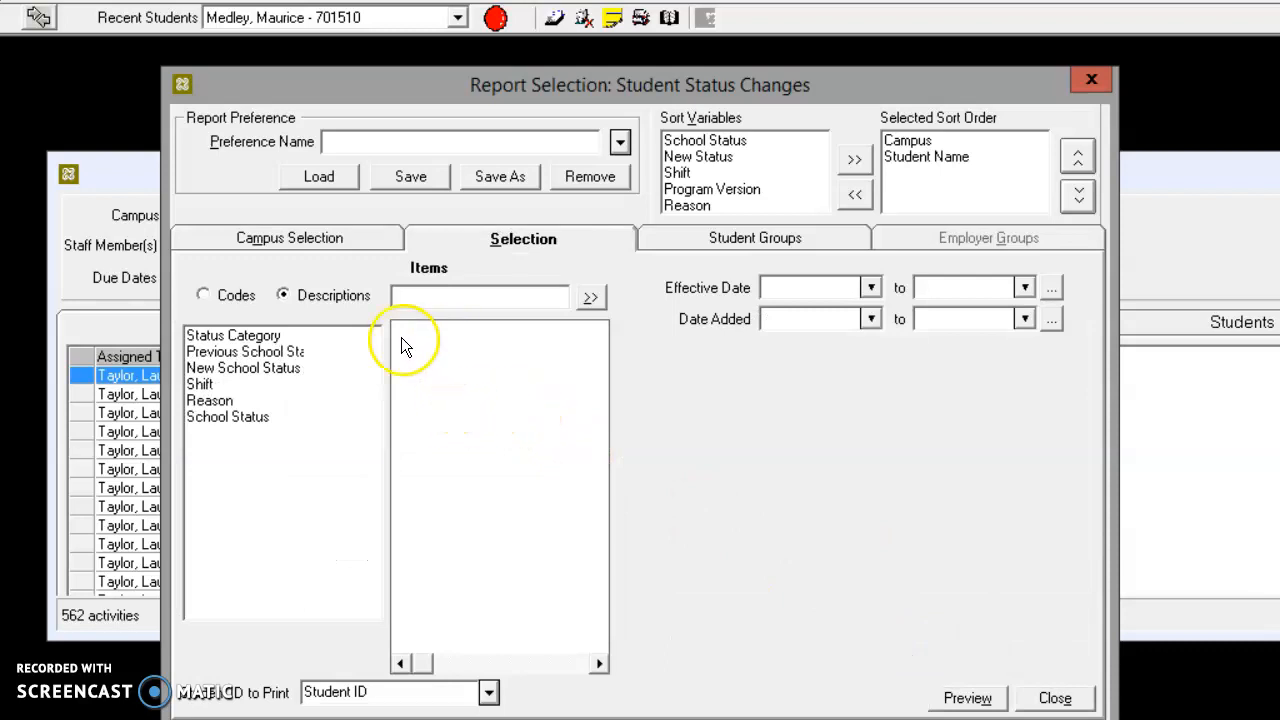
Include Active, Warning and Probation as previous school statuses for the Student Status Changes report
{"action": "left_click", "coordinate": [271, 372]}
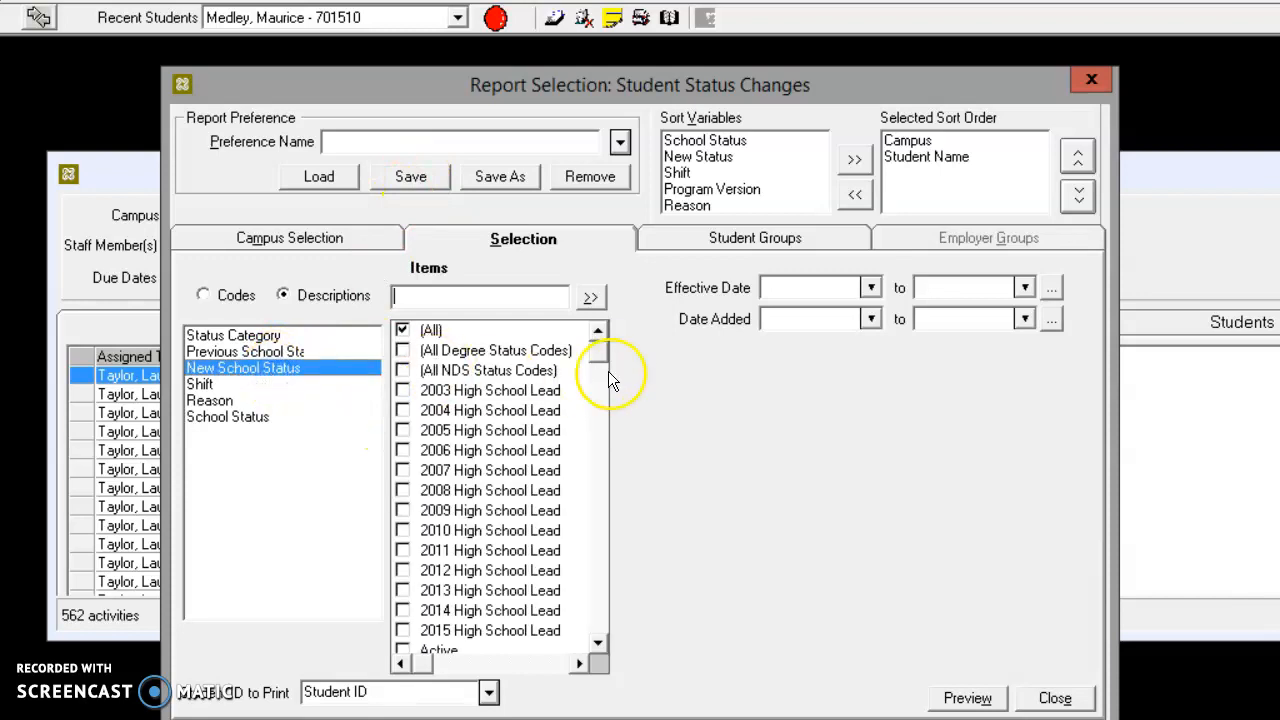
{"action": "left_click", "coordinate": [298, 350]}
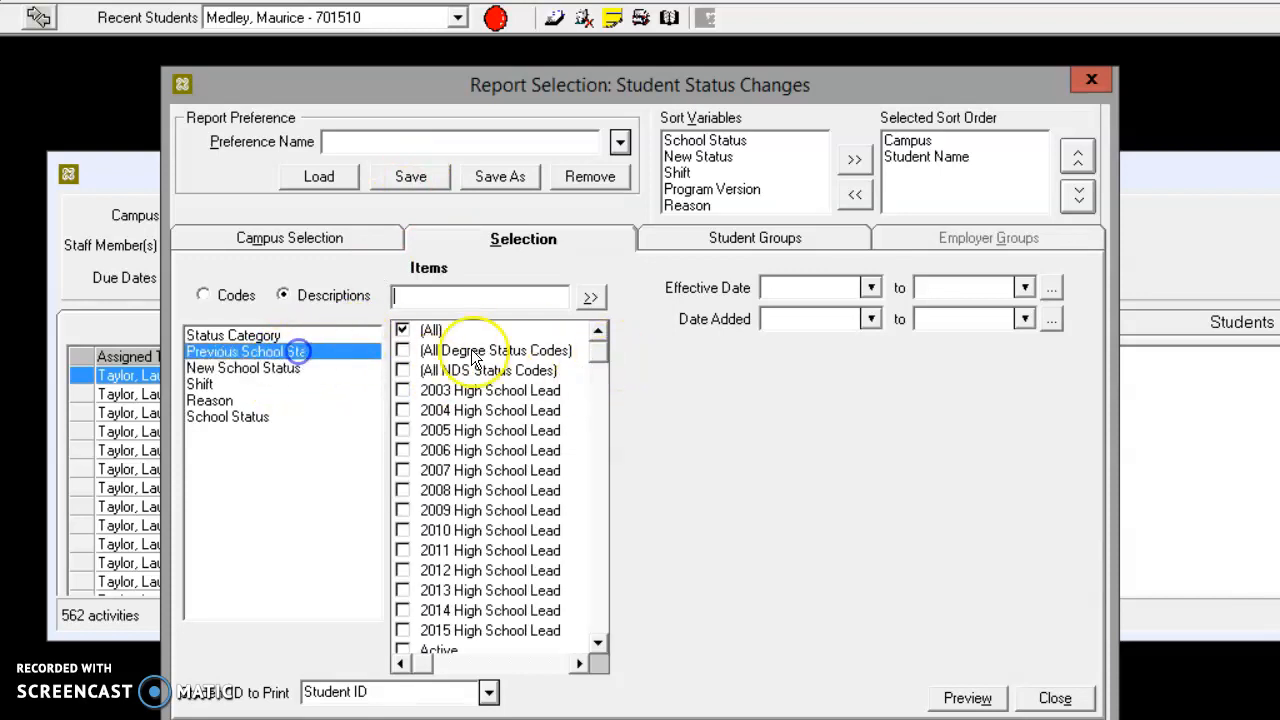
{"action": "left_click", "coordinate": [598, 375]}
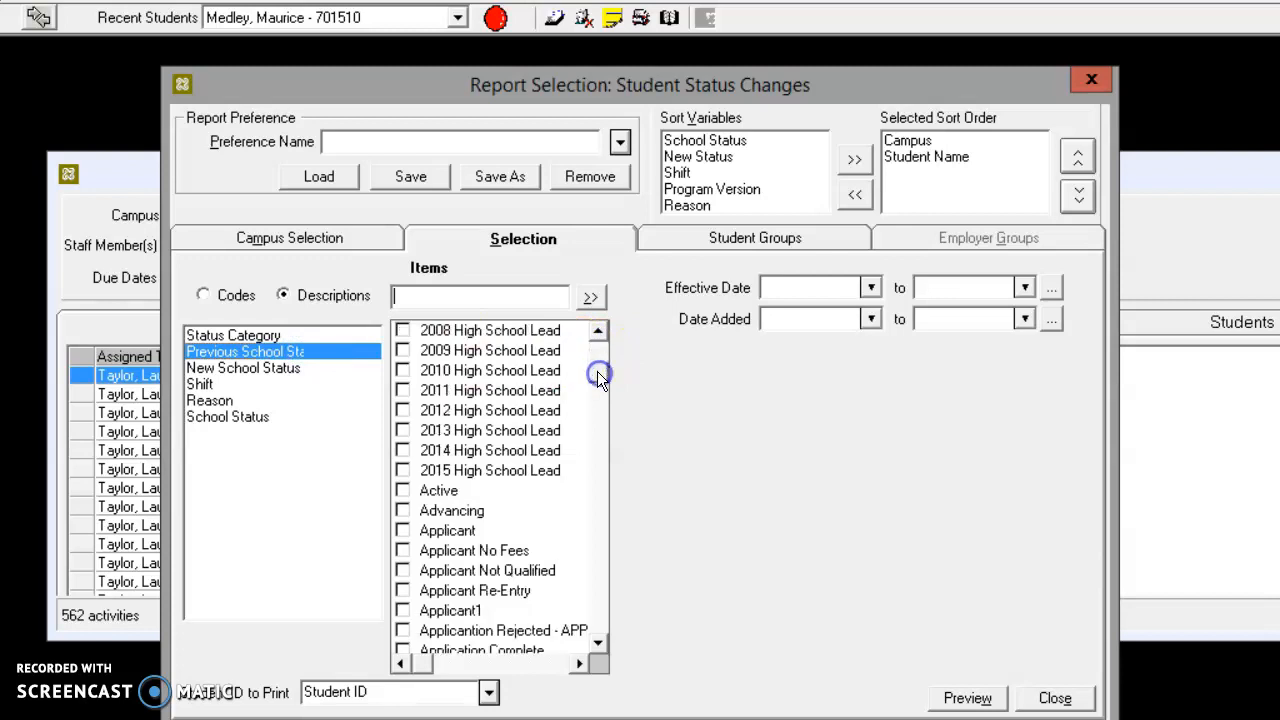
{"action": "left_click", "coordinate": [403, 491]}
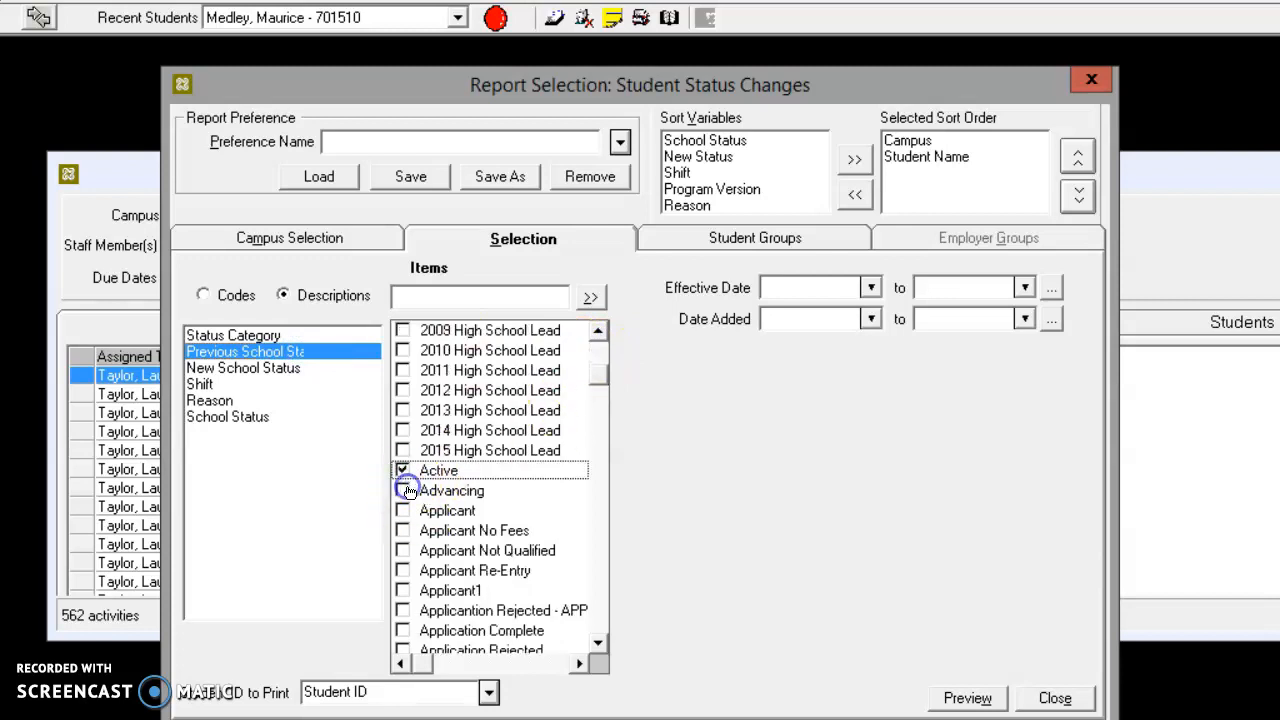
{"action": "left_click", "coordinate": [415, 470]}
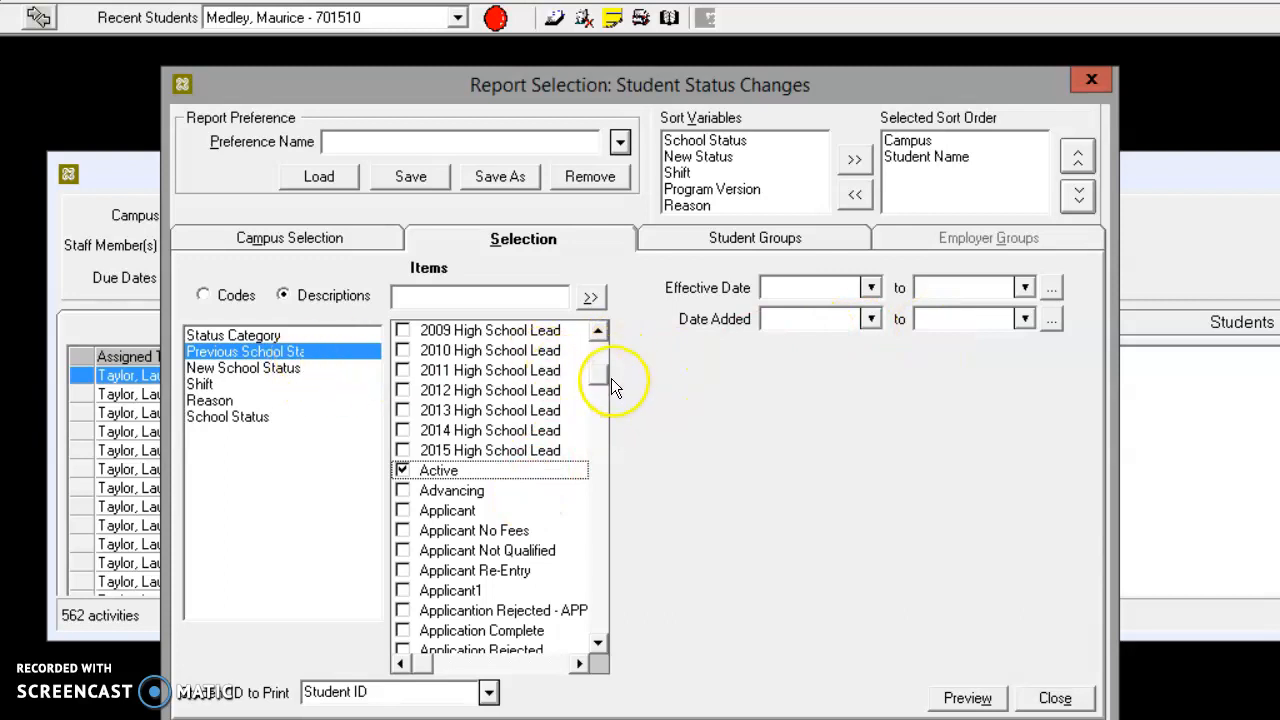
{"action": "left_click_drag", "start_coordinate": [593, 626], "coordinate": [590, 642]}
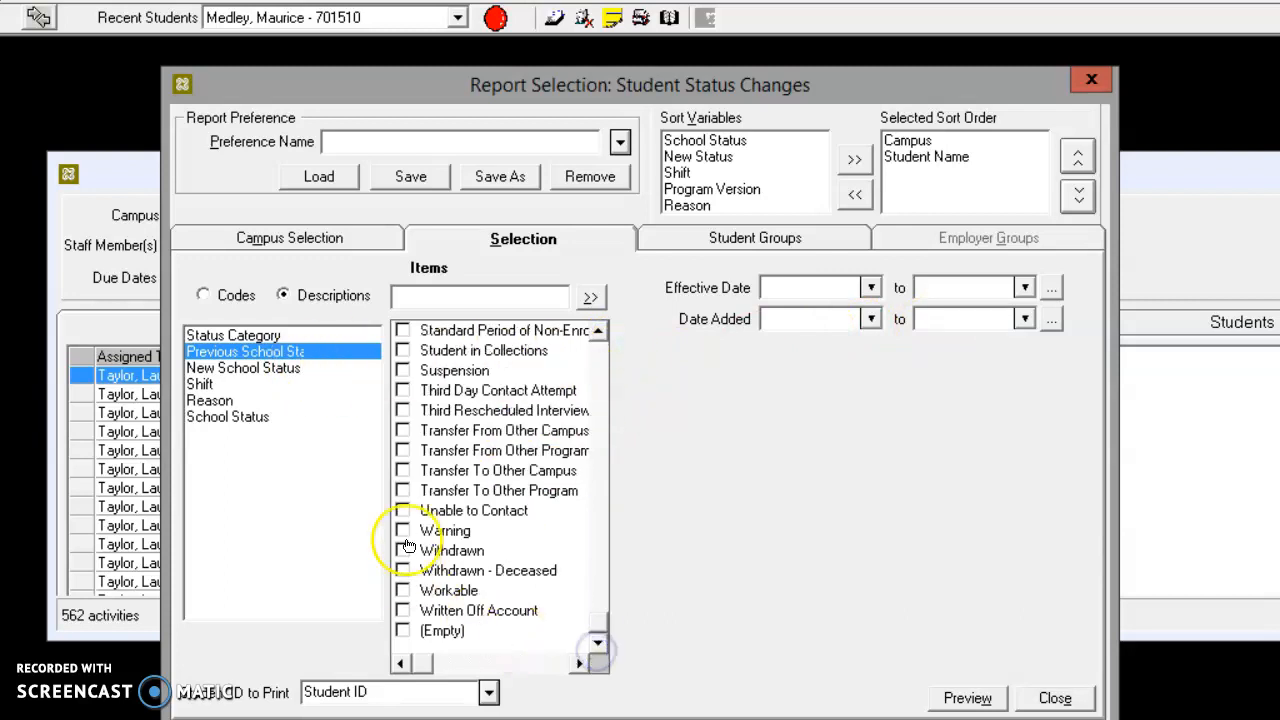
{"action": "left_click_drag", "start_coordinate": [597, 333], "coordinate": [598, 334]}
{"action": "left_click", "coordinate": [402, 430]}
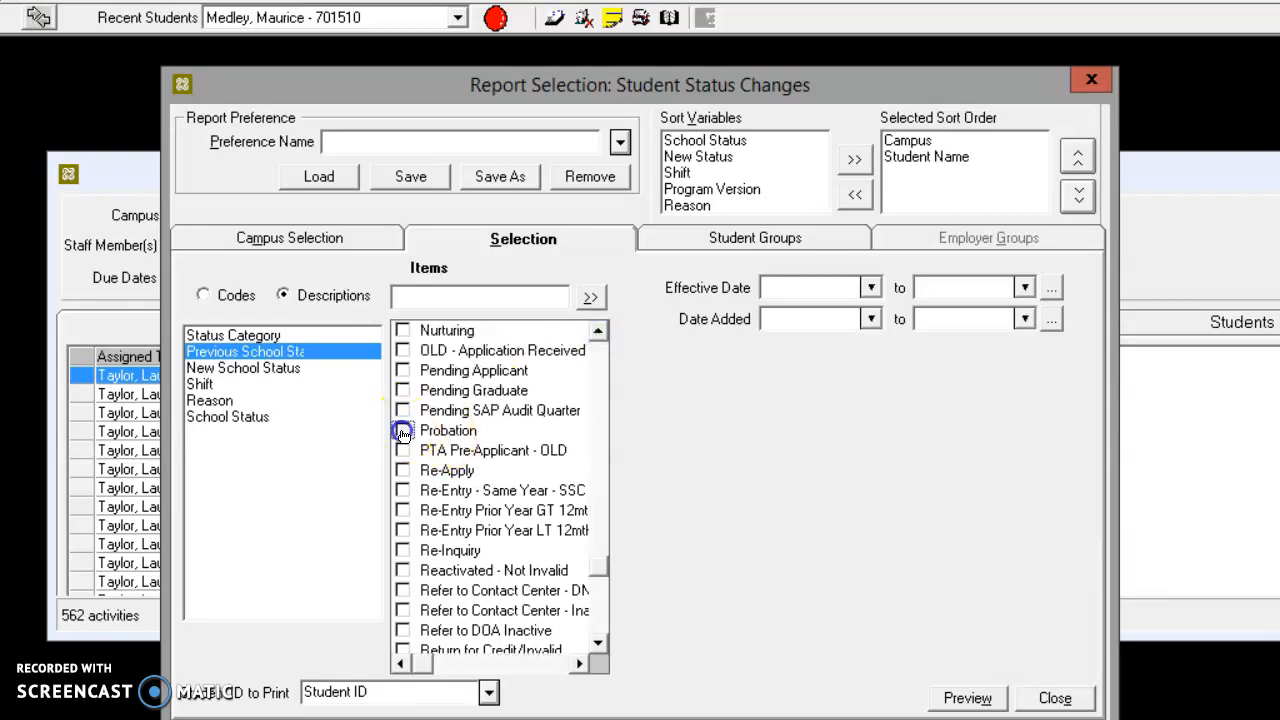
Add NDS Active and Leave of Absence to the report's selected previous school statuses
{"action": "left_click", "coordinate": [597, 643]}
{"action": "left_click_drag", "start_coordinate": [597, 643], "coordinate": [613, 490]}
{"action": "left_click", "coordinate": [405, 533]}
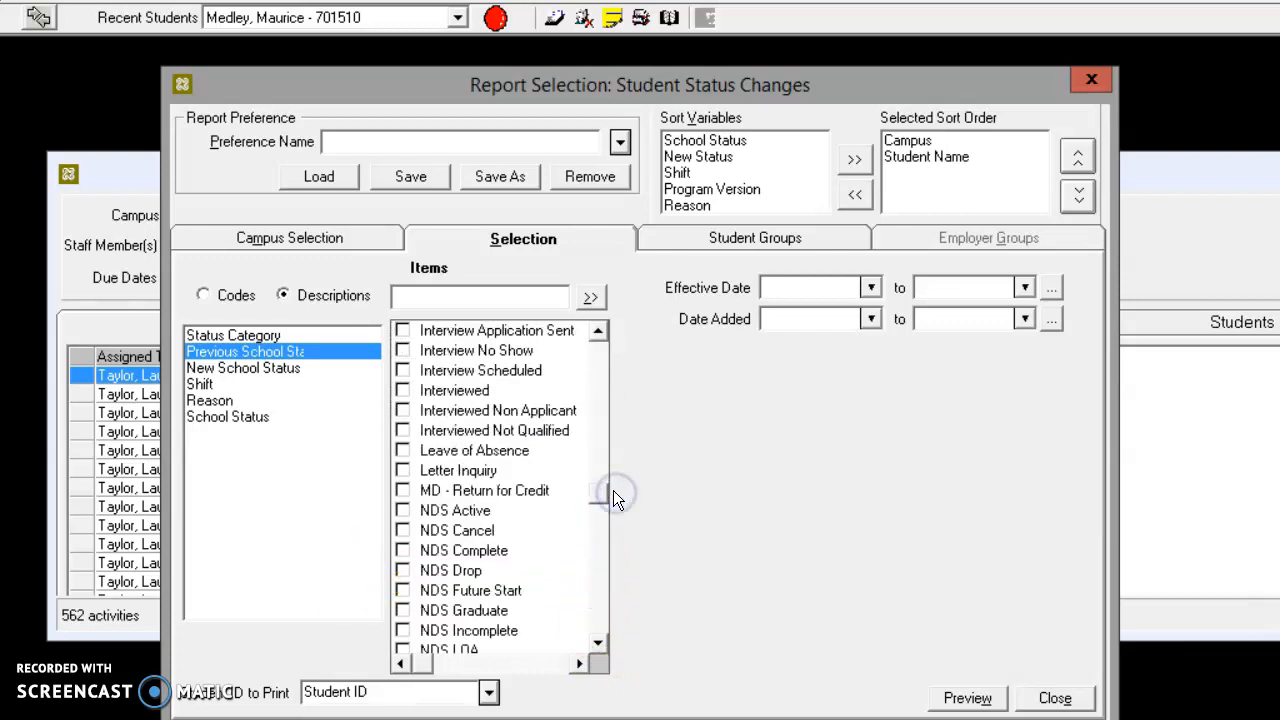
{"action": "left_click", "coordinate": [402, 510]}
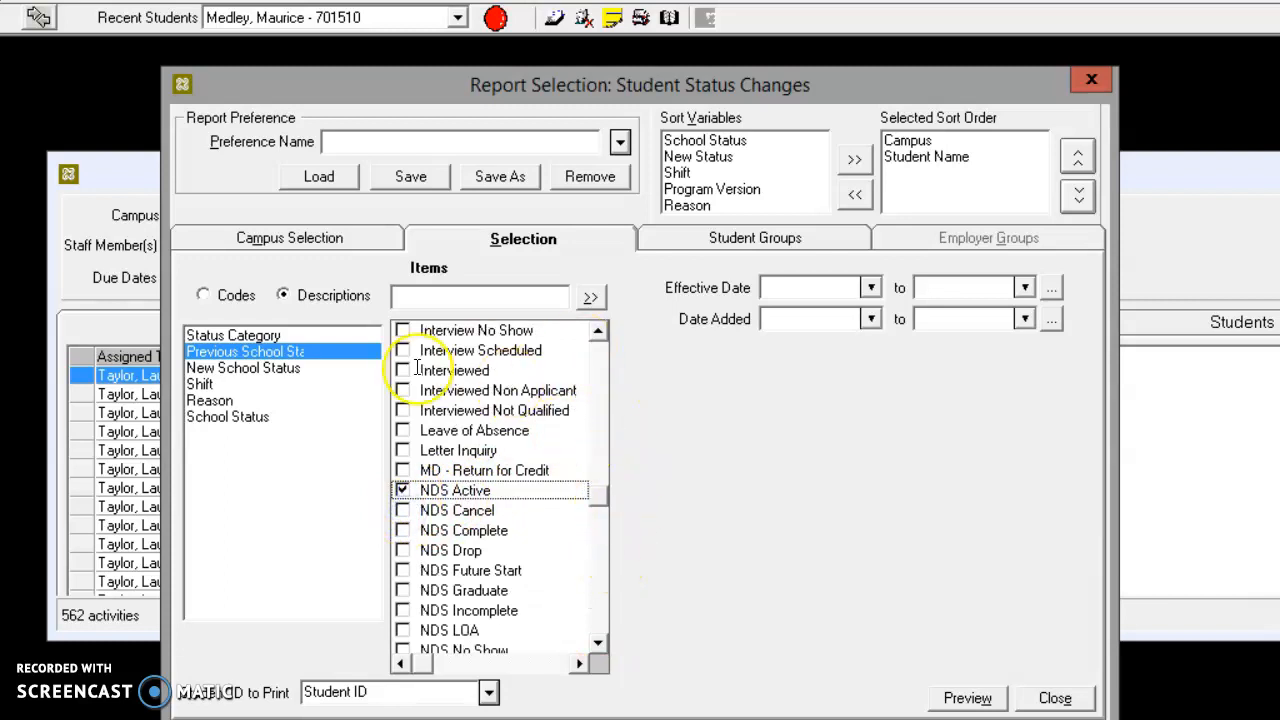
{"action": "left_click", "coordinate": [402, 433]}
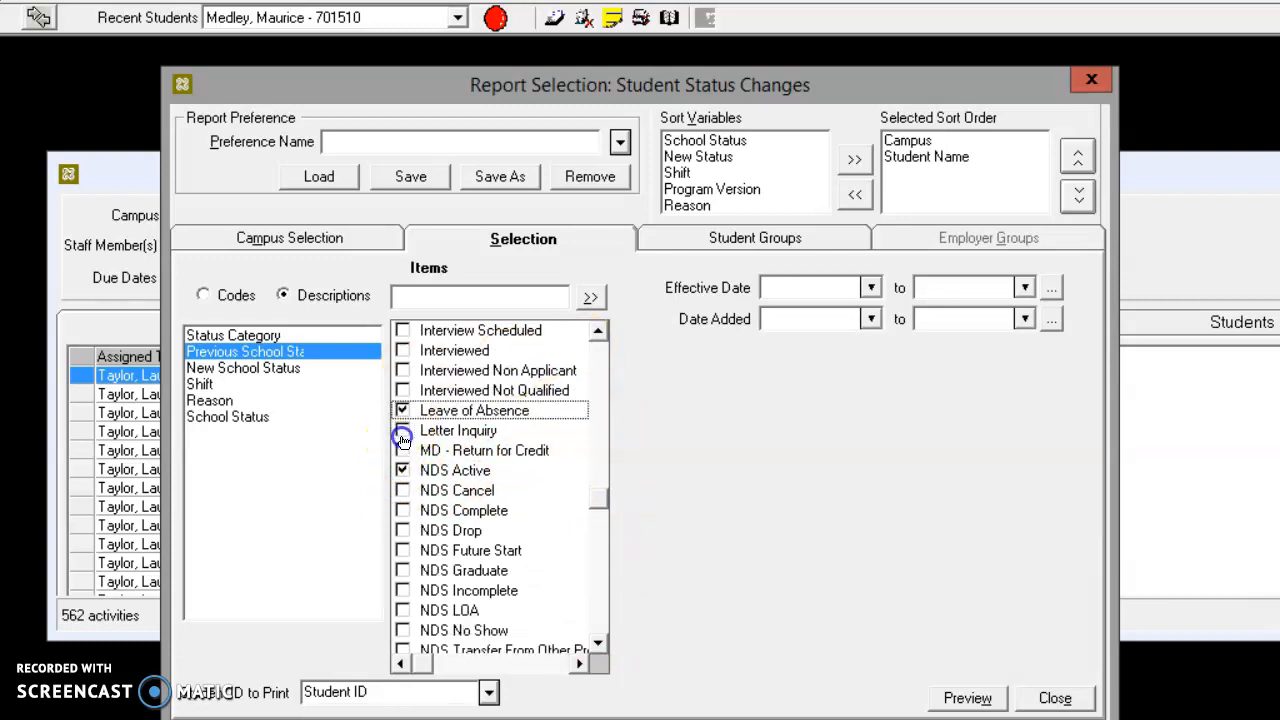
Add Pending Graduate and Pending SAP Audit Quarter to the previous school statuses, preview the report, and dismiss the page-leave dialog by staying
{"action": "left_click", "coordinate": [597, 643]}
{"action": "left_click", "coordinate": [597, 643]}
{"action": "left_click_drag", "start_coordinate": [597, 645], "coordinate": [597, 645]}
{"action": "left_click", "coordinate": [597, 643]}
{"action": "left_click", "coordinate": [597, 643]}
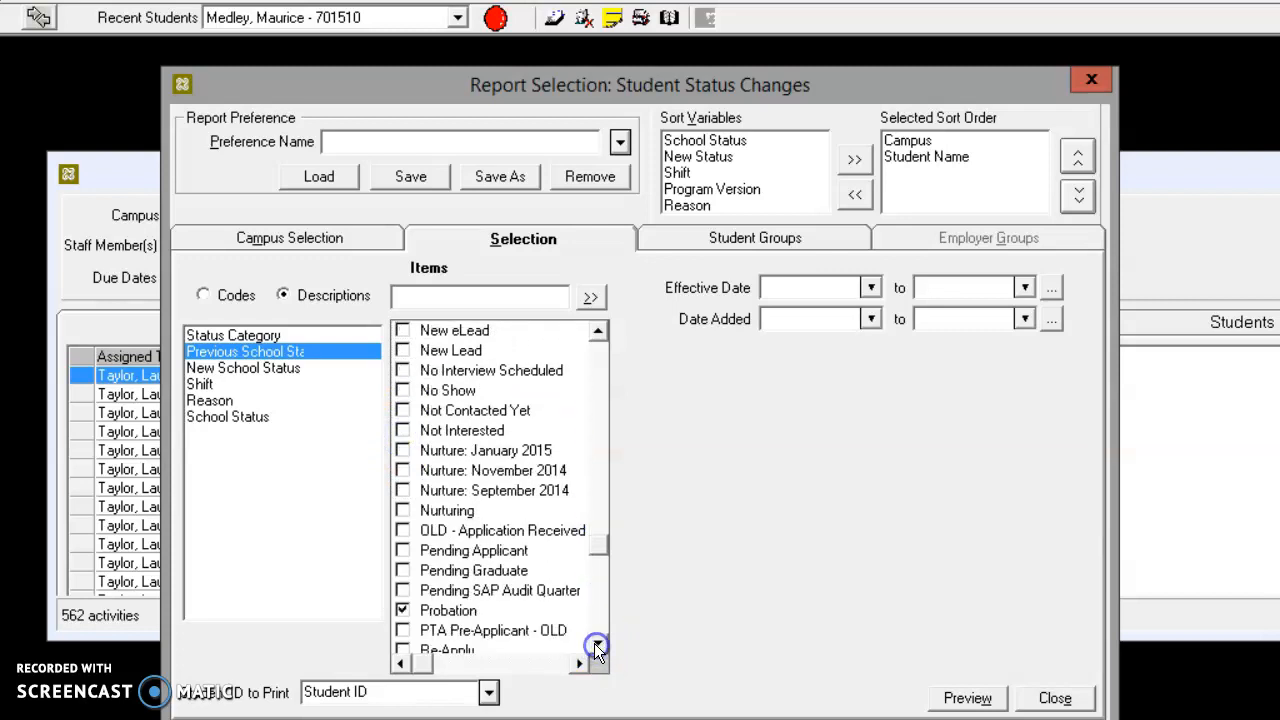
{"action": "left_click", "coordinate": [402, 570]}
{"action": "left_click", "coordinate": [402, 570]}
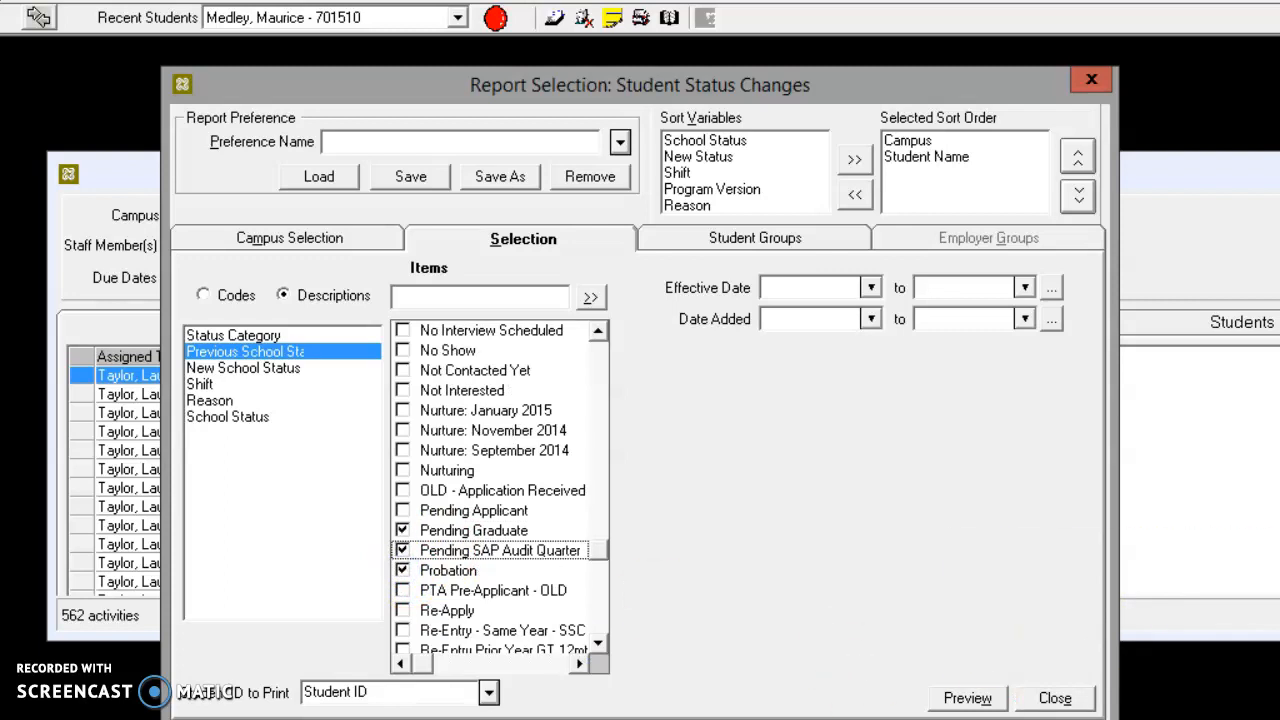
{"action": "left_click", "coordinate": [962, 697]}
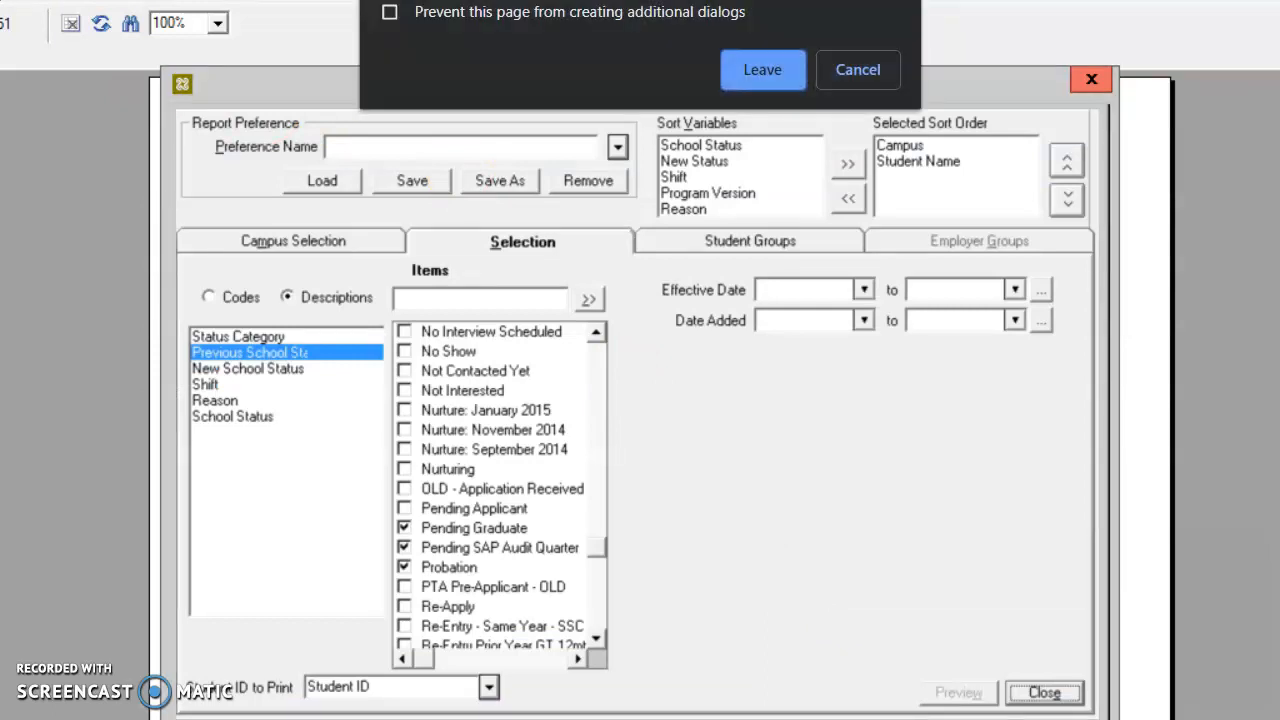
{"action": "left_click", "coordinate": [863, 66]}
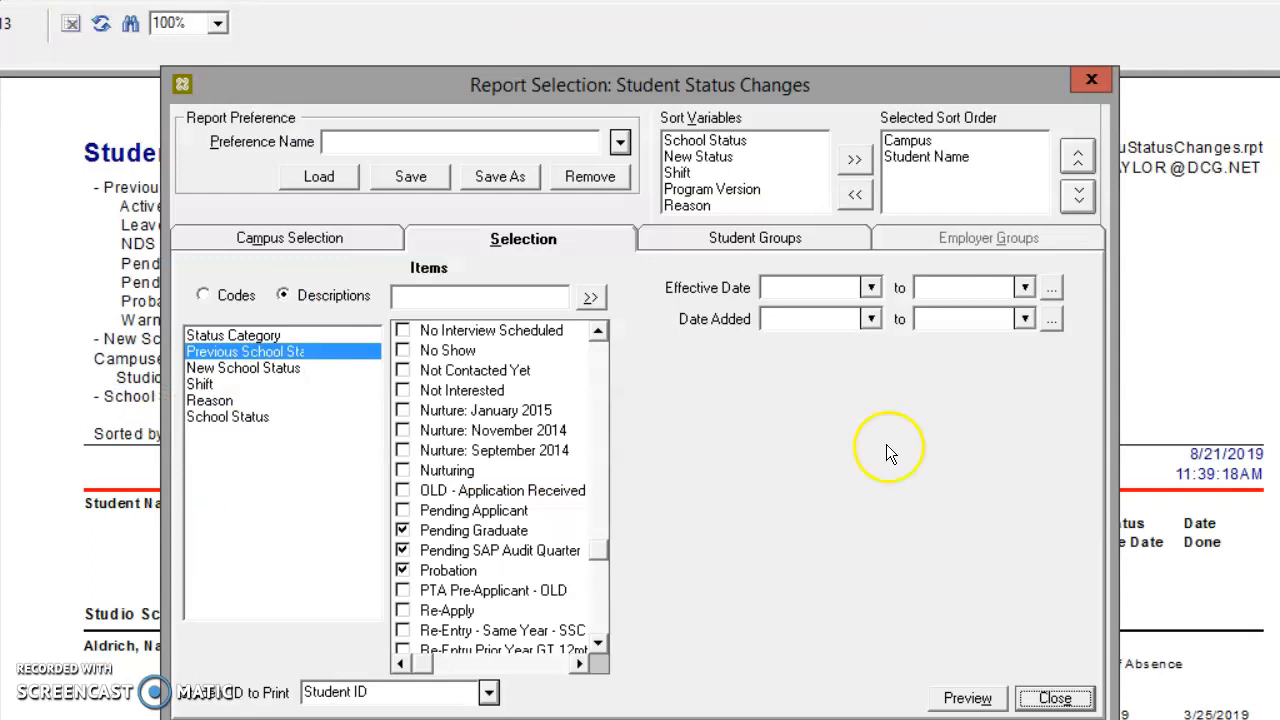
Limit the report to status changes with a Date Added from 8/1/2019 to 8/21/2019
{"action": "left_click", "coordinate": [871, 319]}
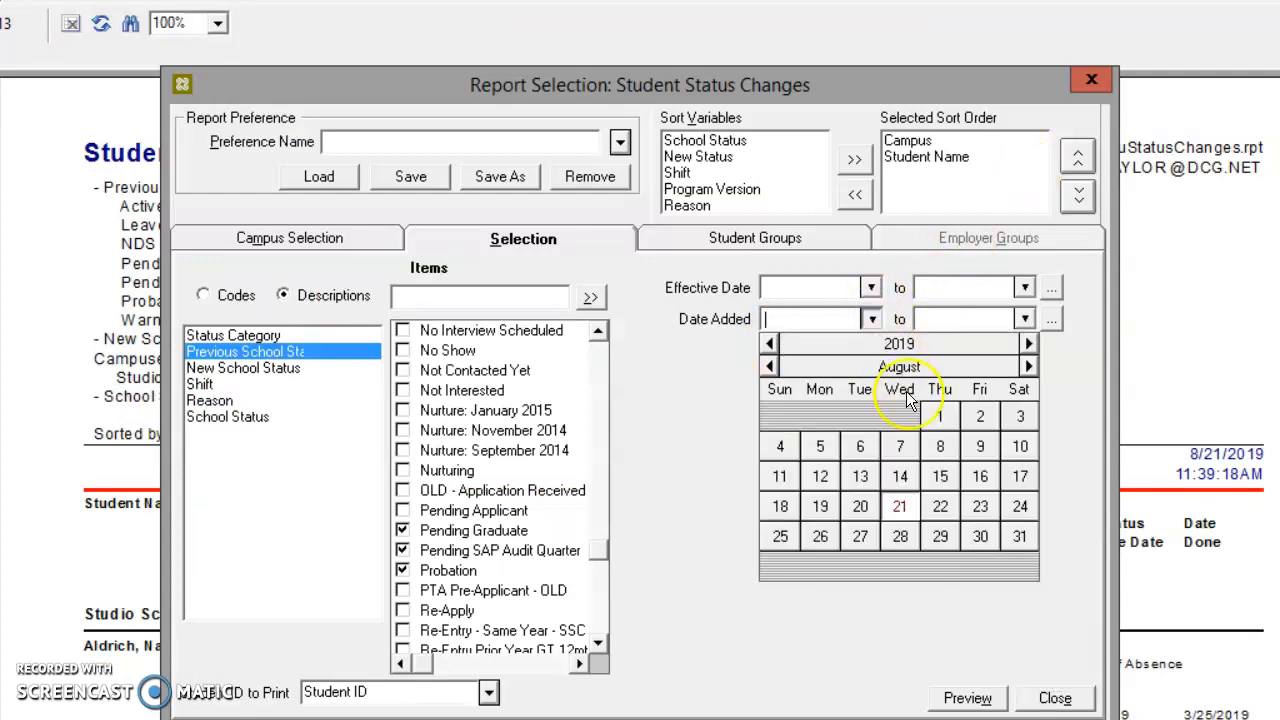
{"action": "left_click", "coordinate": [940, 416]}
{"action": "left_click", "coordinate": [1025, 319]}
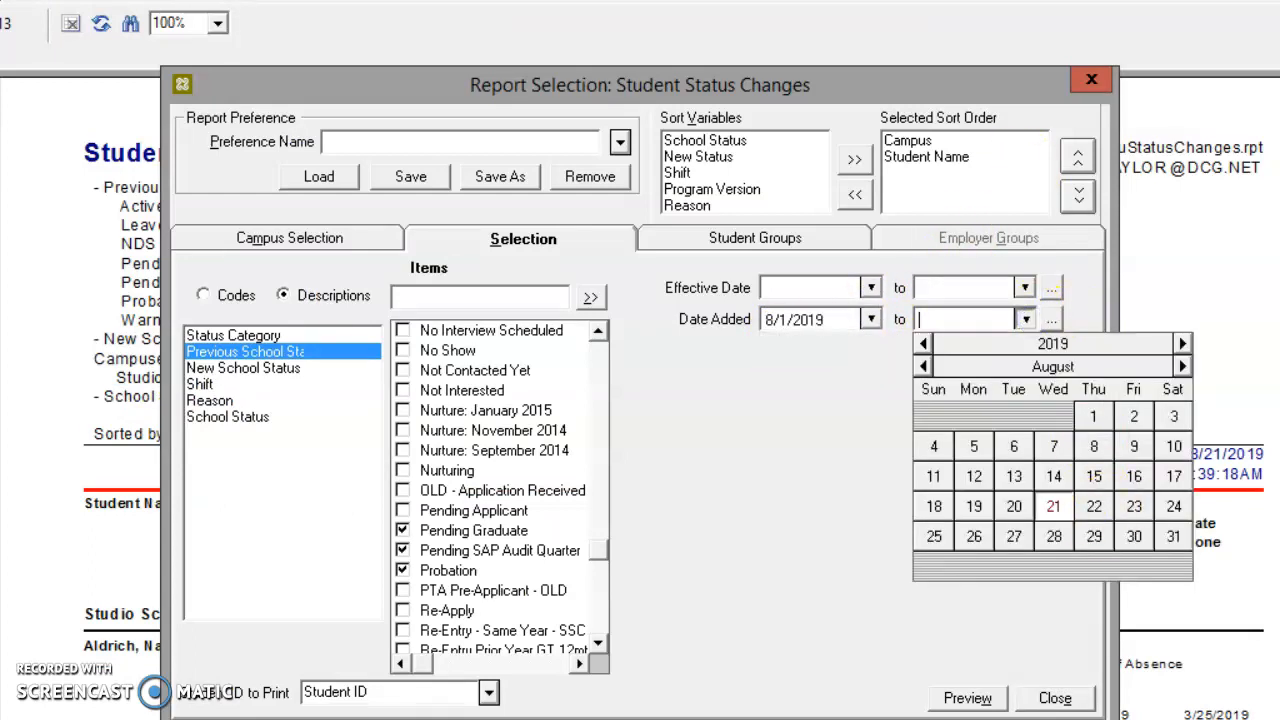
{"action": "left_click", "coordinate": [1055, 507]}
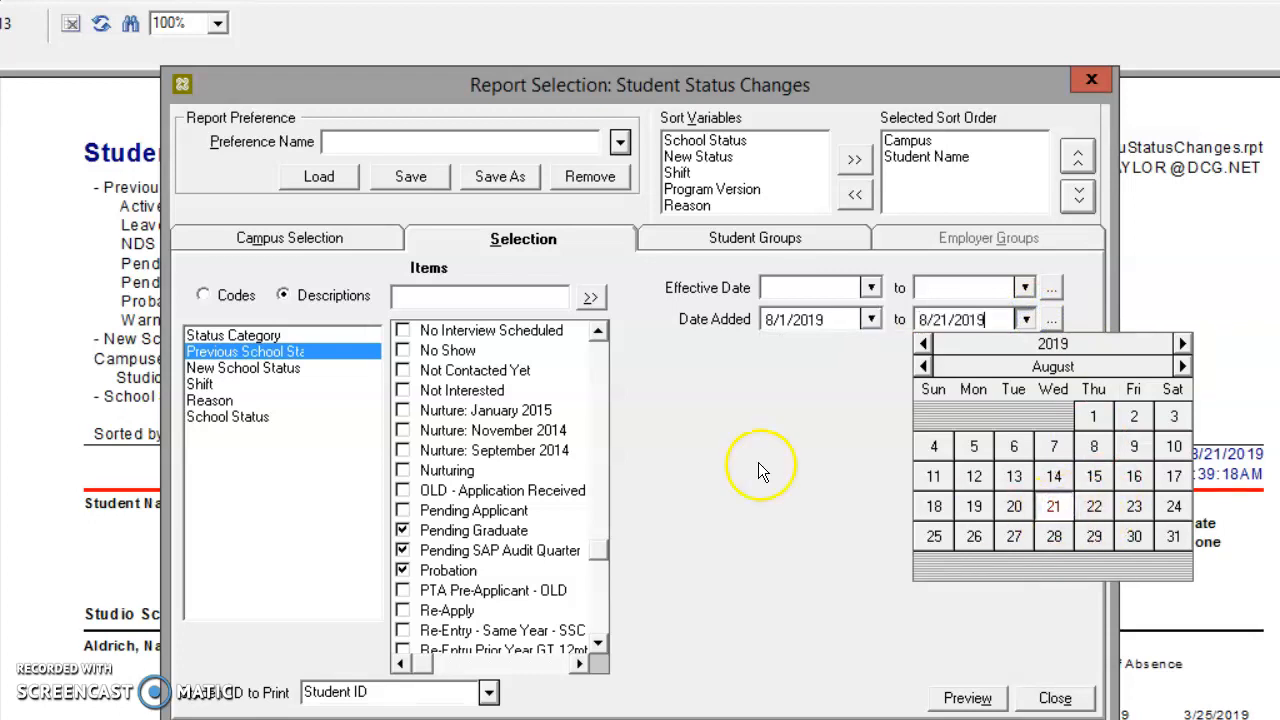
Set Warning as the new school status, preview the report, and close the resulting message
{"action": "left_click", "coordinate": [253, 372]}
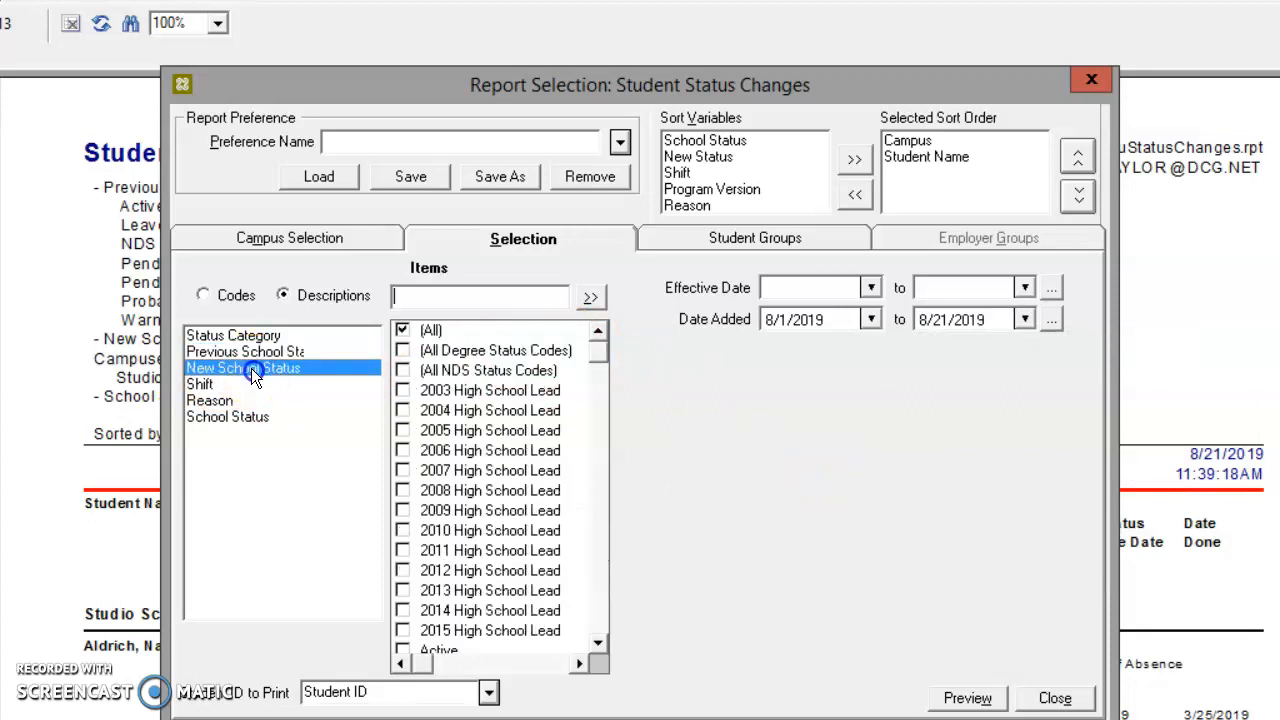
{"action": "left_click_drag", "start_coordinate": [597, 562], "coordinate": [628, 640]}
{"action": "left_click", "coordinate": [403, 532]}
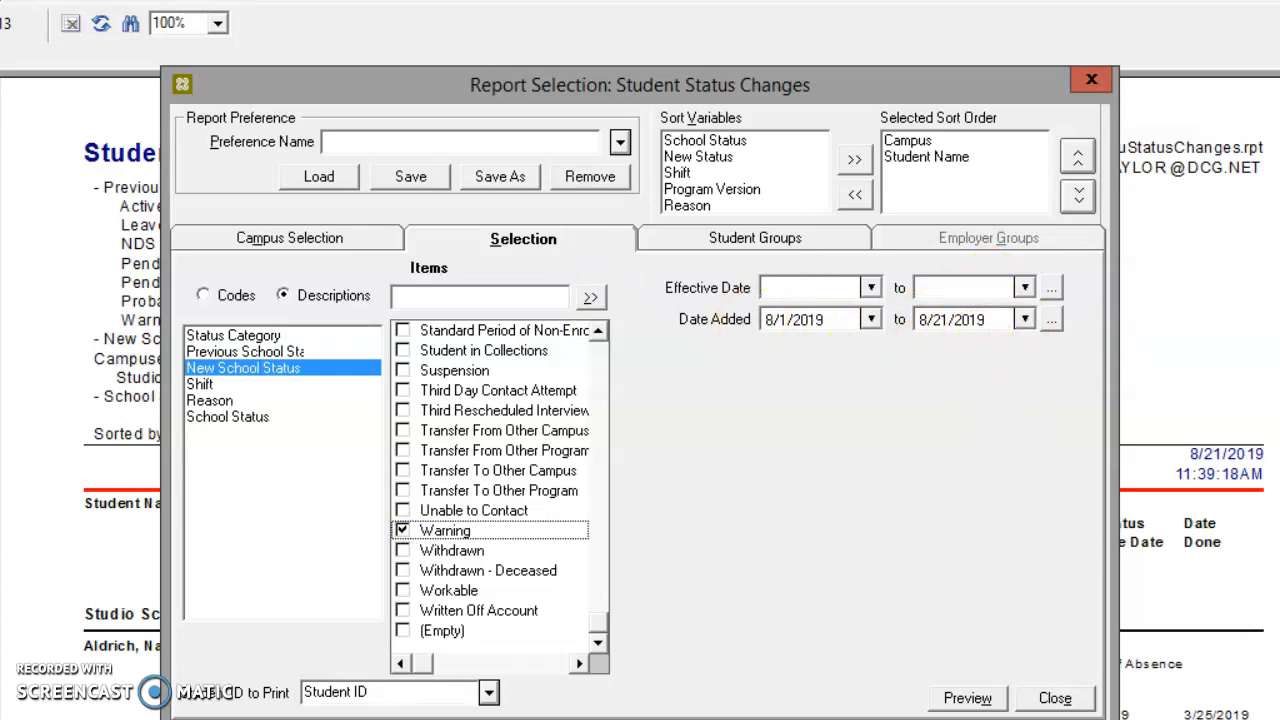
{"action": "left_click", "coordinate": [932, 700]}
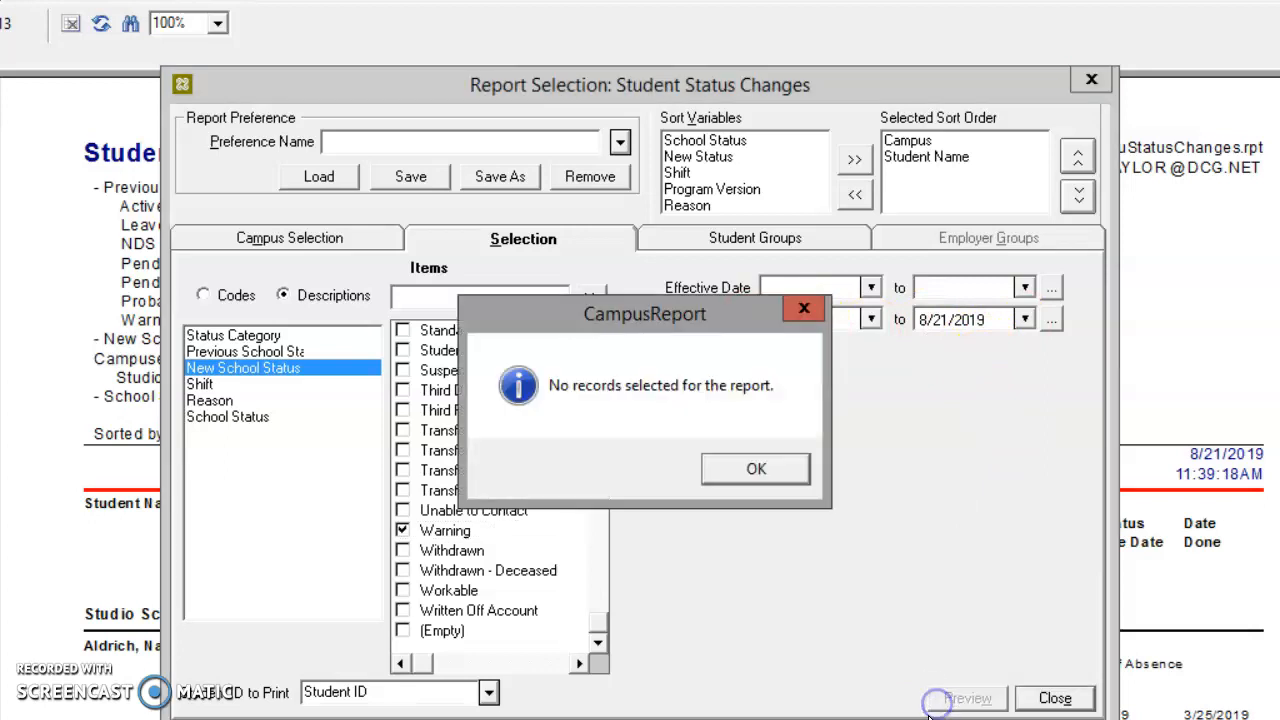
{"action": "left_click", "coordinate": [763, 468]}
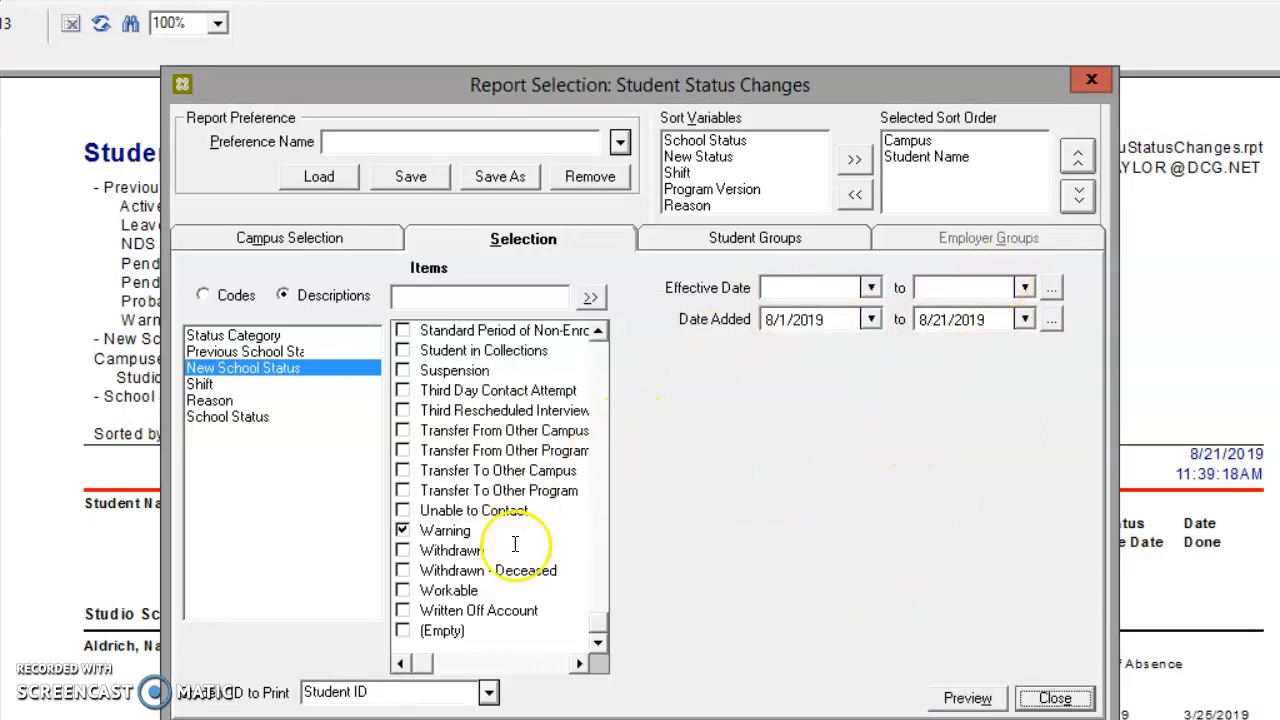
Replace Warning with Withdrawn as the new school status and preview the report
{"action": "left_click", "coordinate": [402, 530]}
{"action": "left_click", "coordinate": [401, 550]}
{"action": "left_click", "coordinate": [963, 697]}
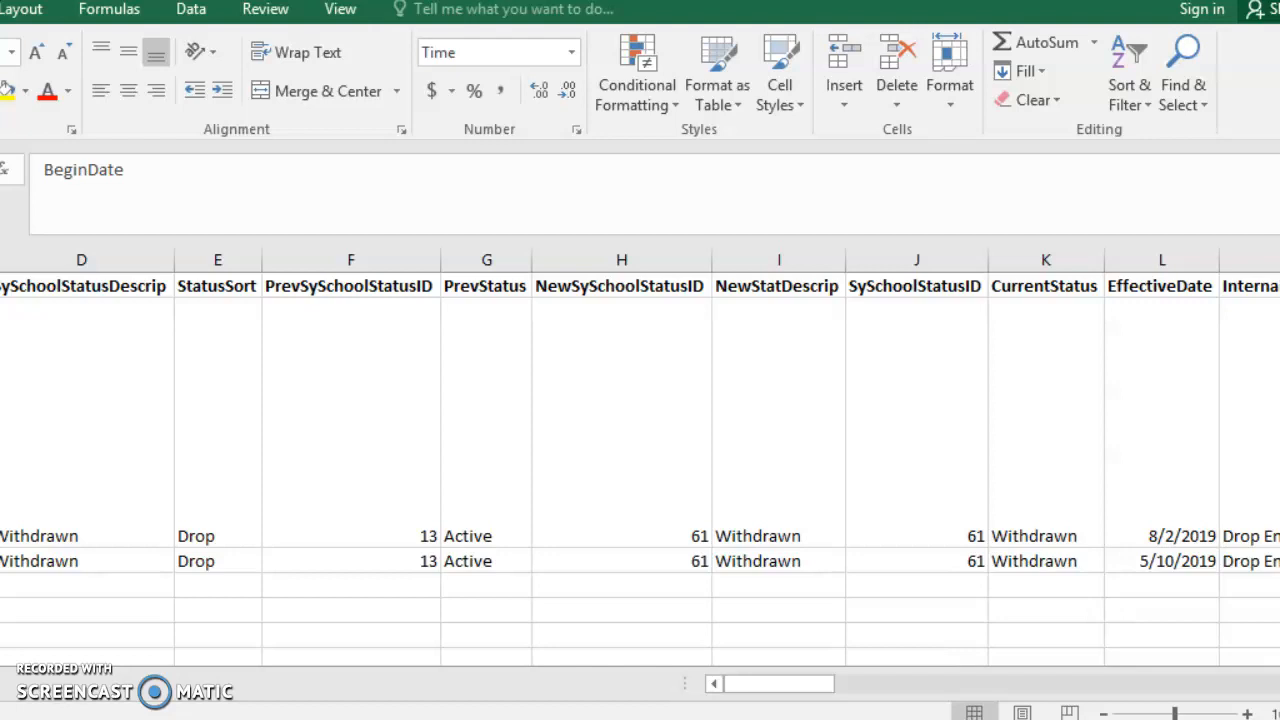
Examine the exported withdrawn student records in Excel across all columns, including NSLDSWithdrawalDate and DropDate
{"action": "left_click_drag", "start_coordinate": [797, 686], "coordinate": [690, 688]}
{"action": "left_click_drag", "start_coordinate": [794, 686], "coordinate": [1242, 686]}
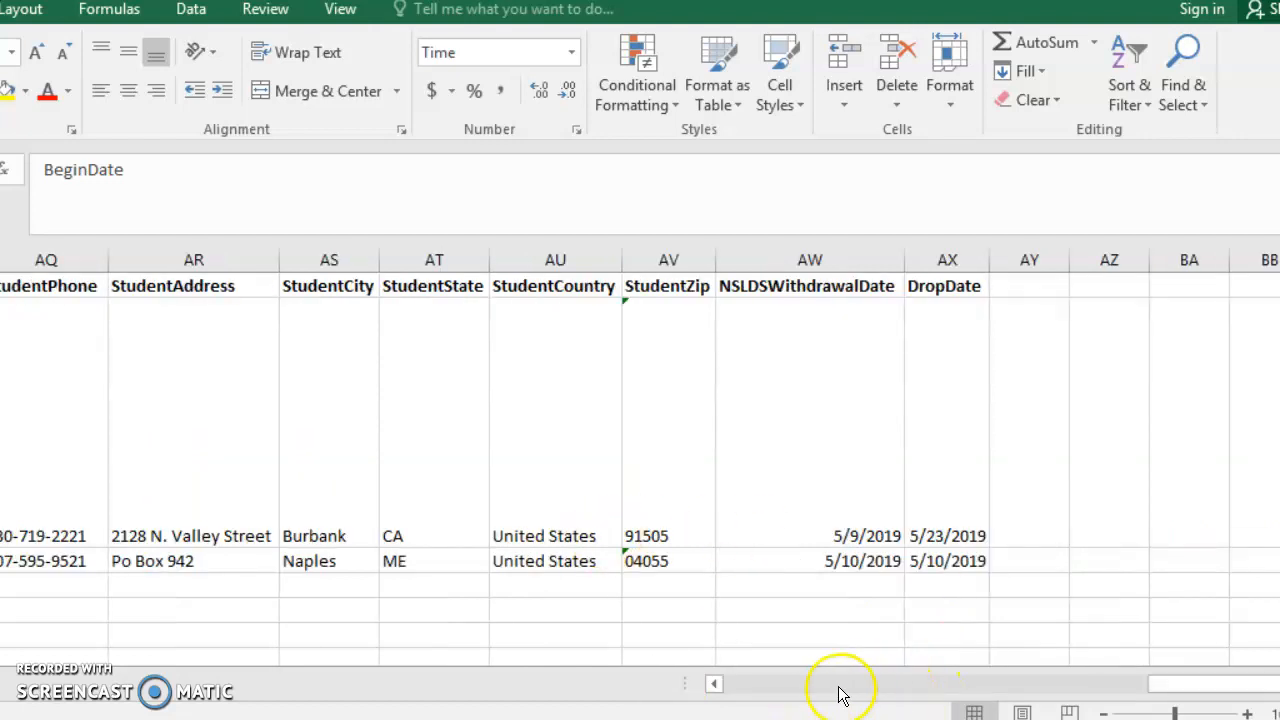
{"action": "left_click_drag", "start_coordinate": [718, 688], "coordinate": [715, 690]}
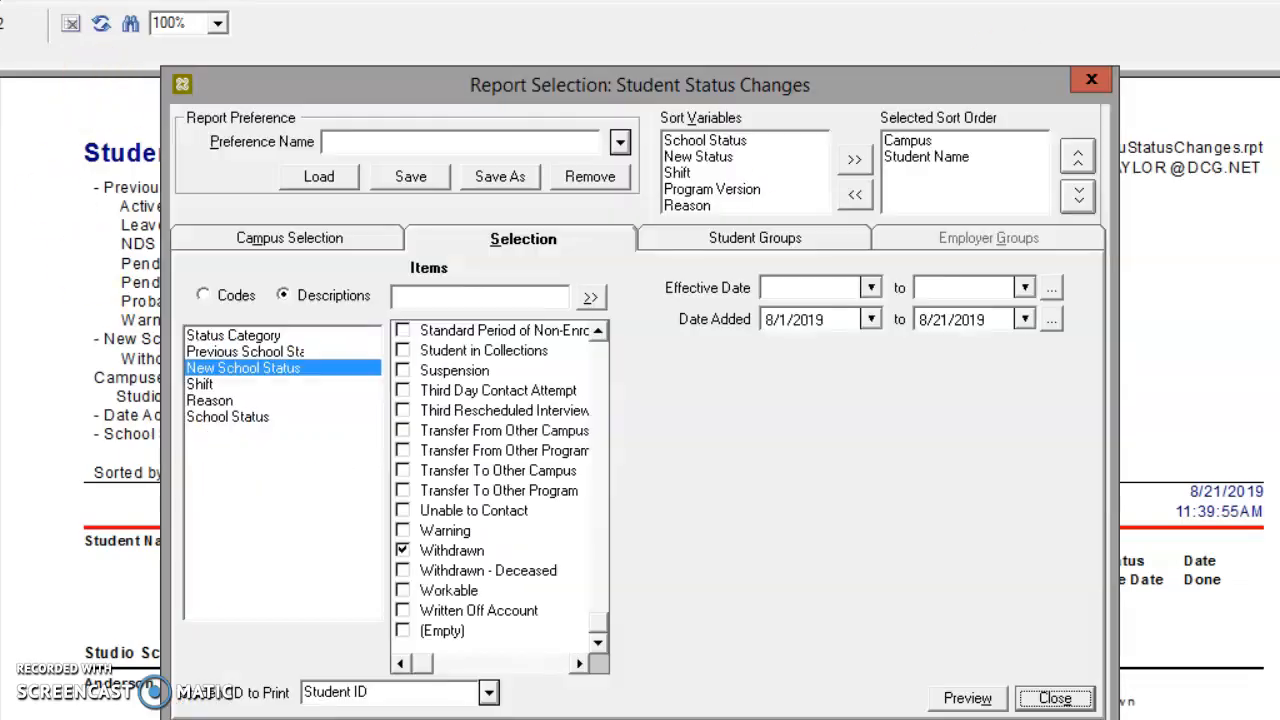
In the Student Status Changes report selection, replace Withdrawn with Graduate as the new school status
{"action": "left_click", "coordinate": [402, 551]}
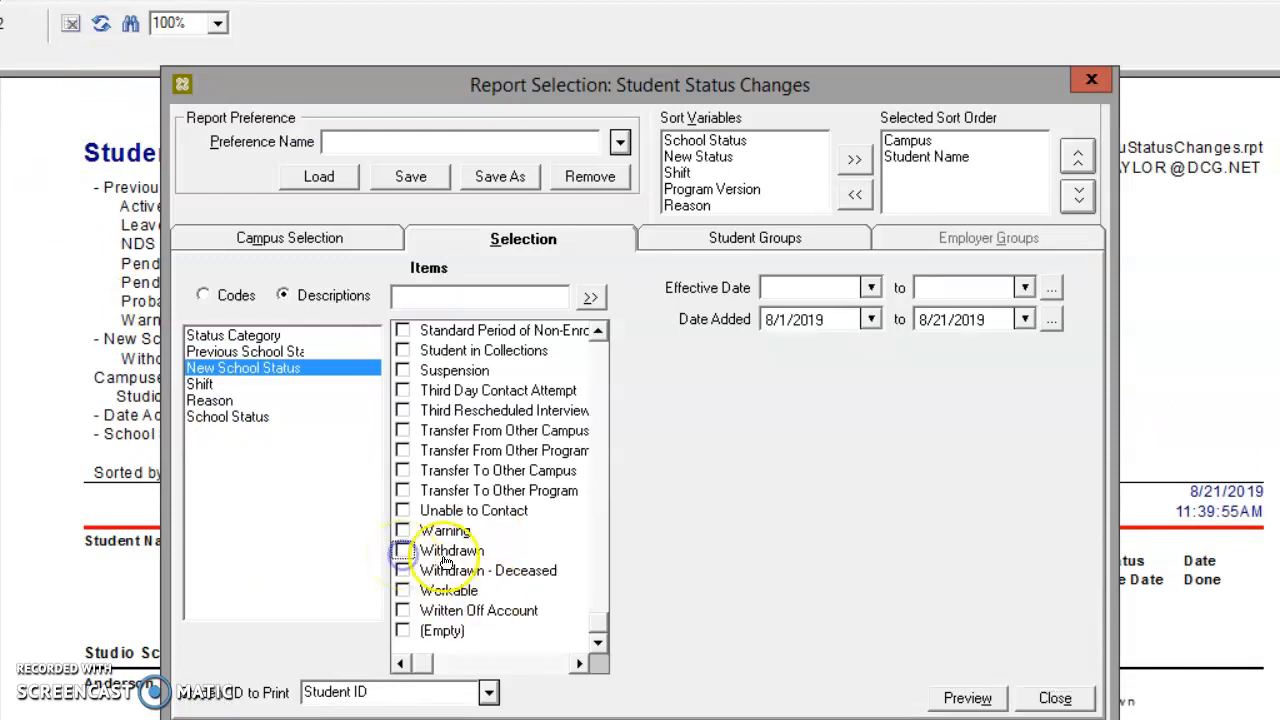
{"action": "left_click_drag", "start_coordinate": [600, 332], "coordinate": [600, 332]}
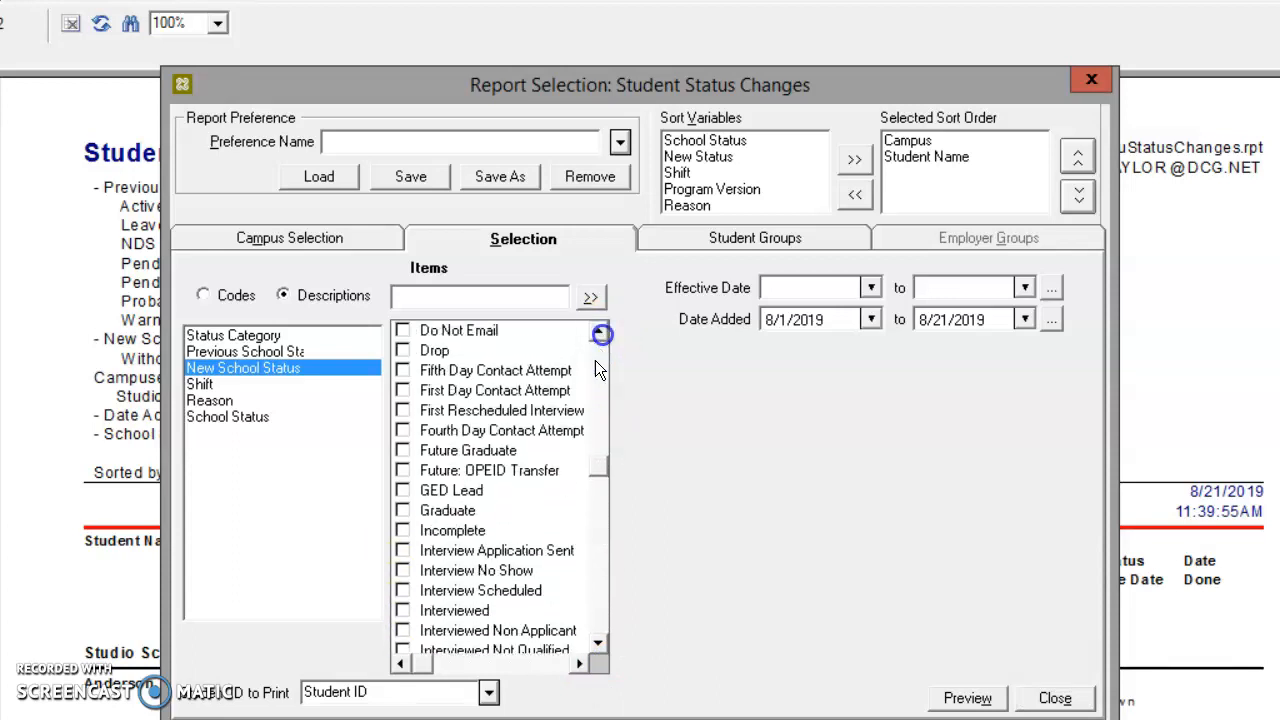
{"action": "left_click", "coordinate": [402, 511]}
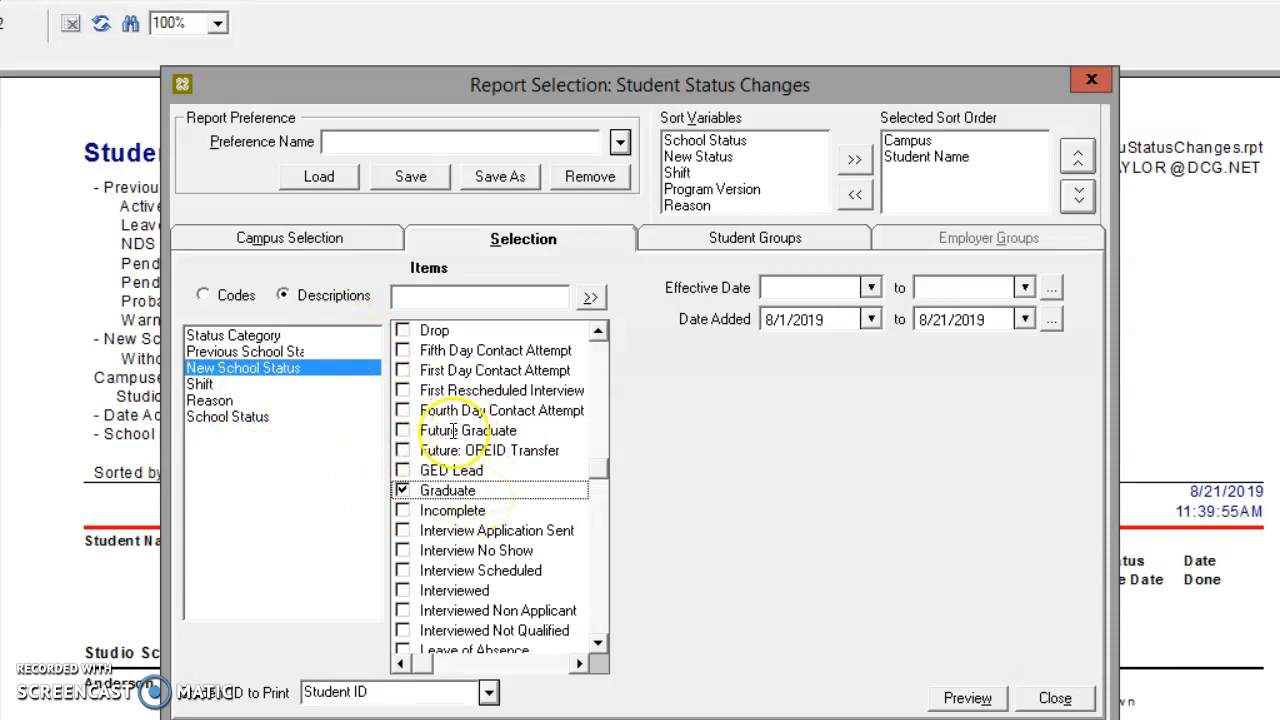
Save the current report settings as a preference named "Grad report"
{"action": "left_click", "coordinate": [424, 145]}
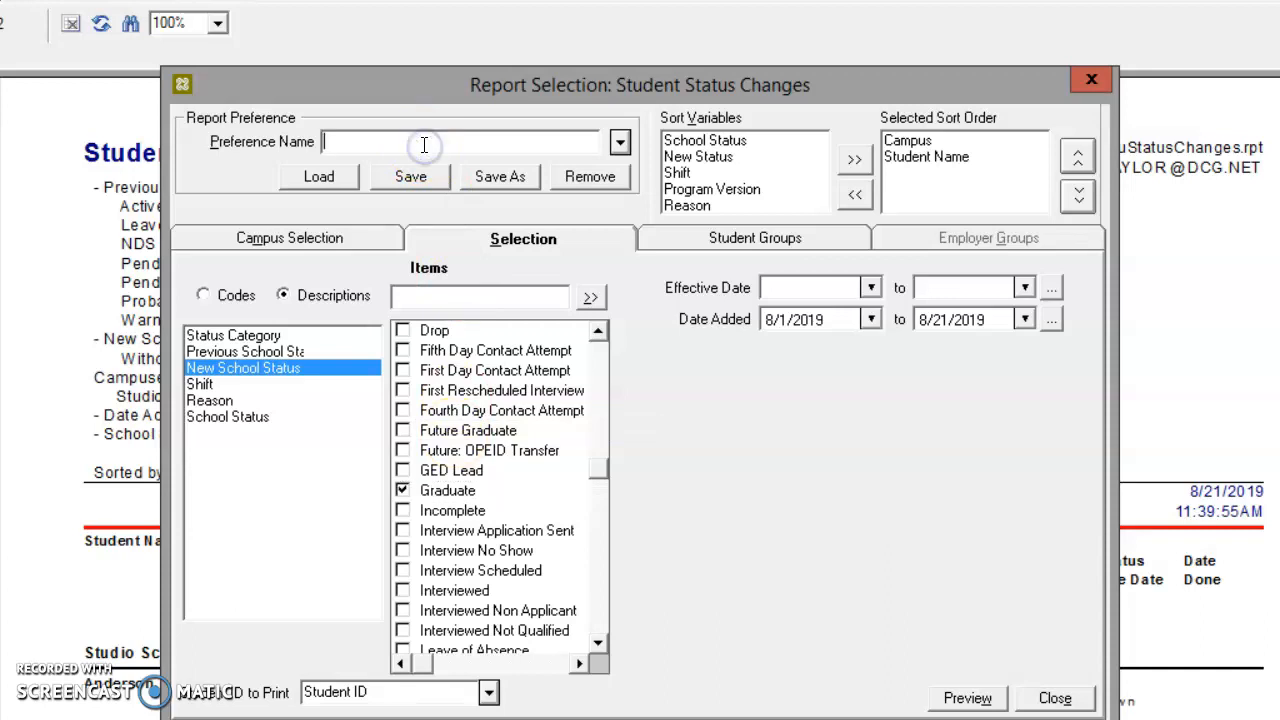
{"action": "type", "text": "Grad report"}
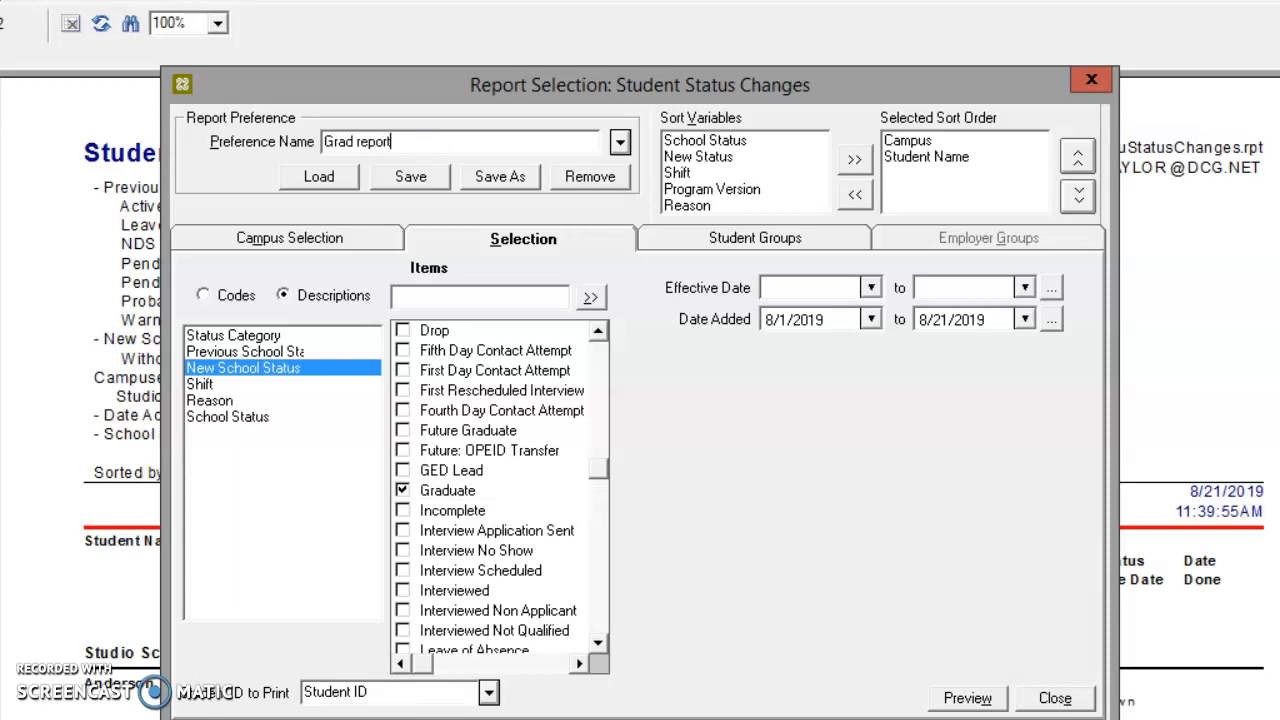
{"action": "left_click", "coordinate": [411, 177]}
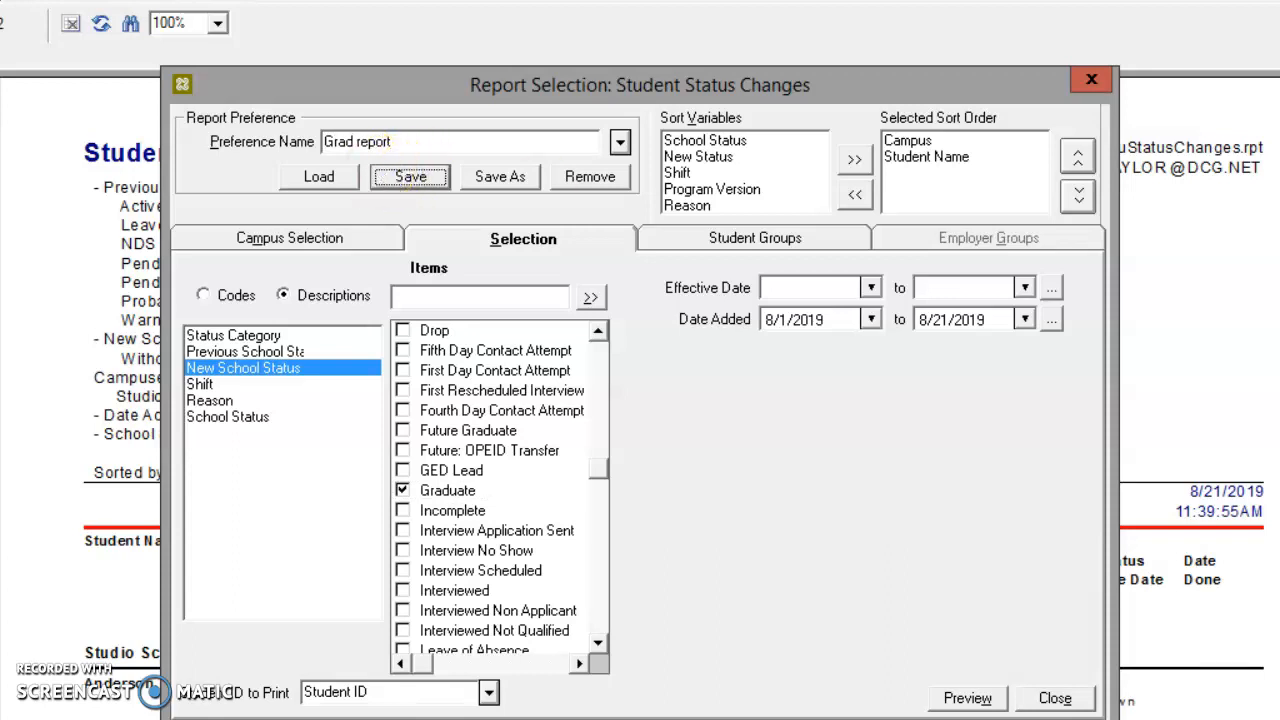
Choose the saved "Grad report" preference and load its settings into the report selection
{"action": "left_click", "coordinate": [619, 143]}
{"action": "left_click", "coordinate": [440, 243]}
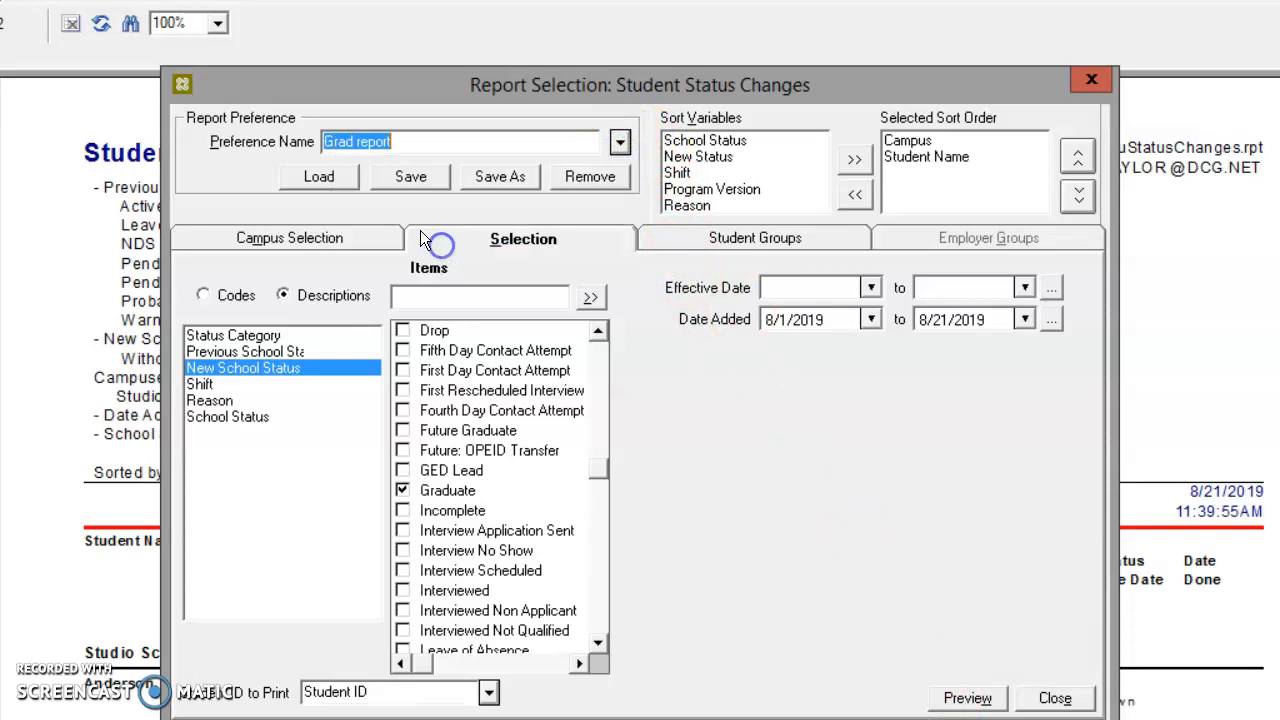
{"action": "left_click", "coordinate": [341, 182]}
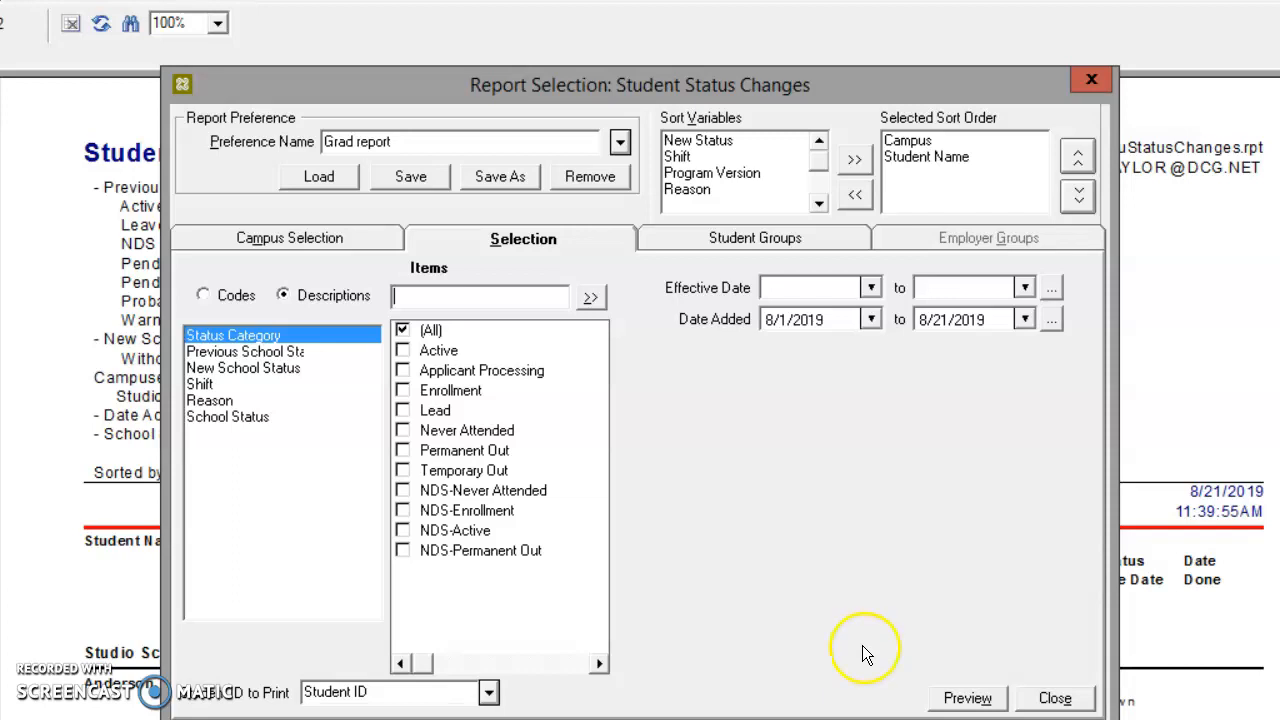
Preview the graduate status change report and review its exported student records in Excel
{"action": "left_click", "coordinate": [940, 700]}
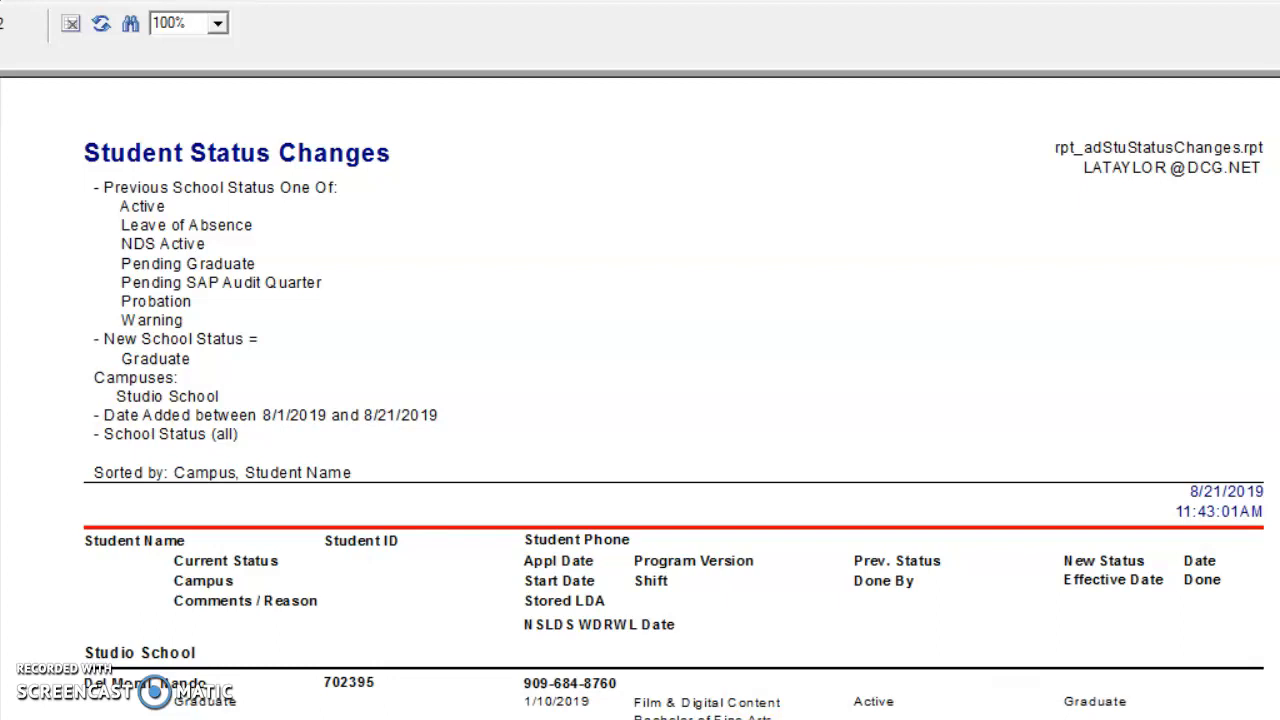
{"action": "left_click", "coordinate": [428, 177]}
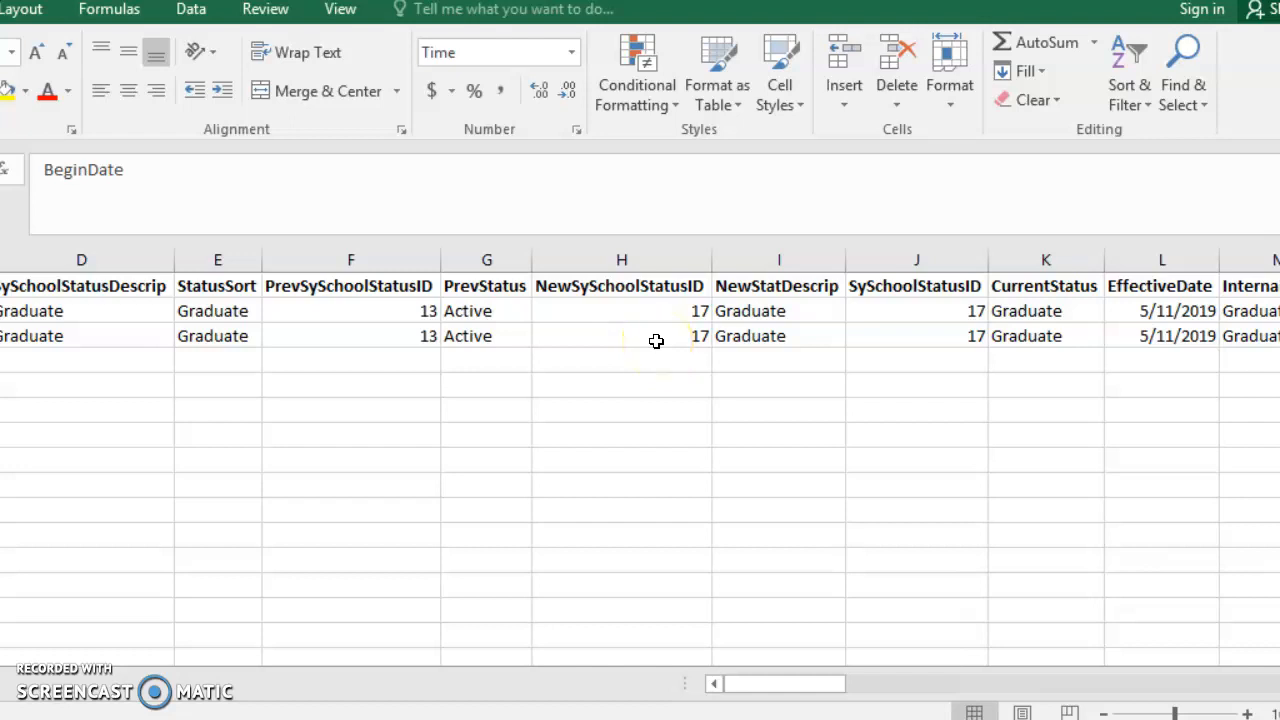
{"action": "left_click_drag", "start_coordinate": [796, 686], "coordinate": [728, 688]}
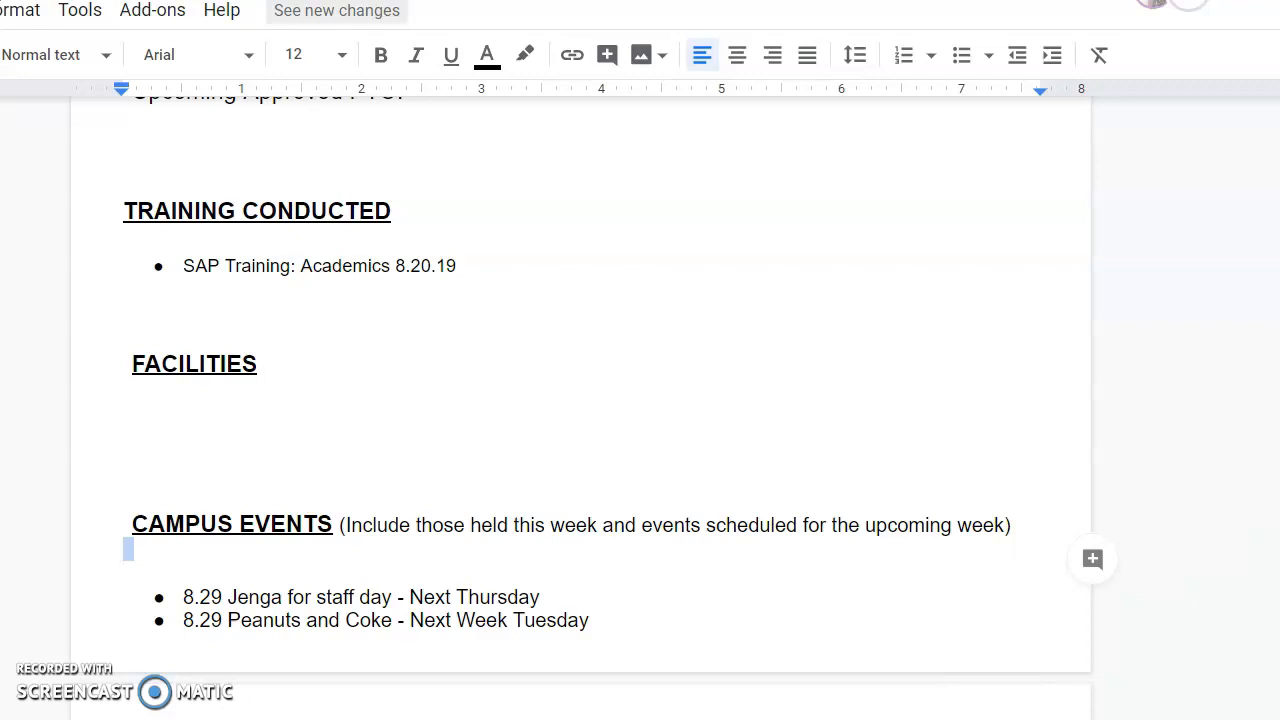
Set the Forecasted Drop Percentage to 7.0% in the Monthly table of the report's Academics section
{"action": "scroll", "coordinate": [580, 400], "scroll_direction": "up", "scroll_amount": 1}
{"action": "scroll", "coordinate": [580, 400], "scroll_direction": "down", "scroll_amount": 20}
{"action": "scroll", "coordinate": [688, 364], "scroll_direction": "down", "scroll_amount": 3}
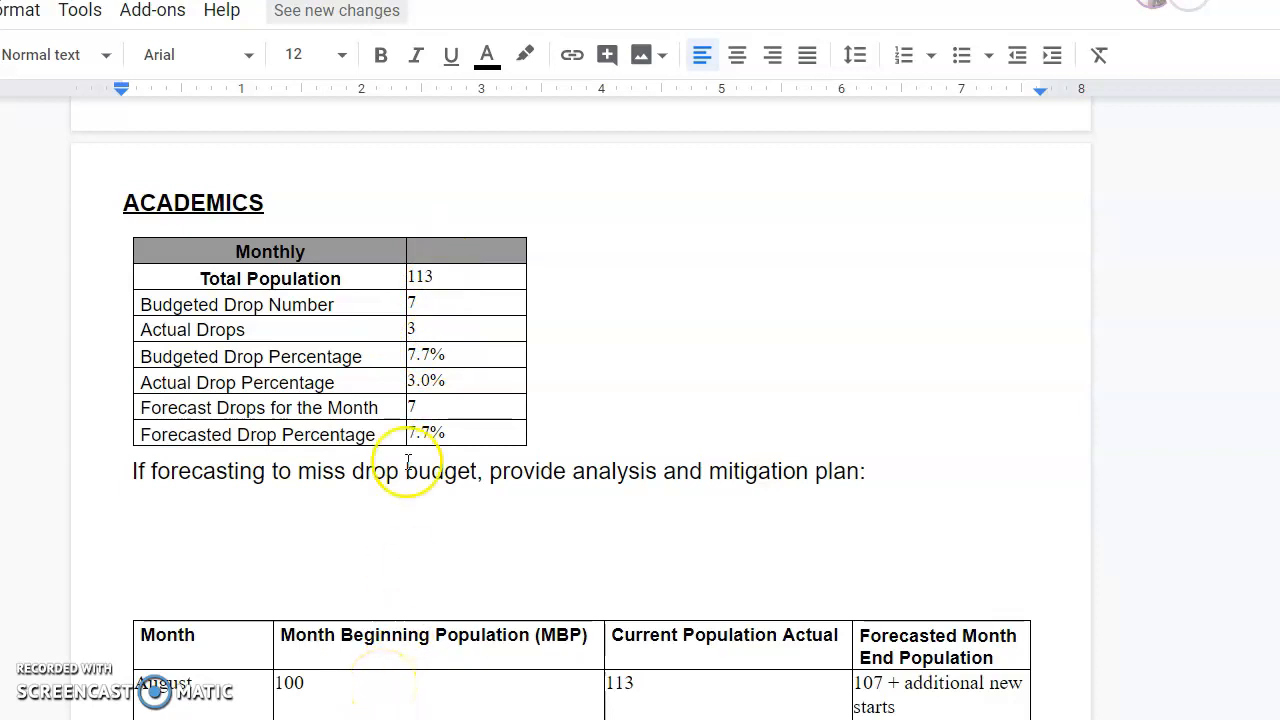
{"action": "scroll", "coordinate": [430, 320], "scroll_direction": "down", "scroll_amount": 1}
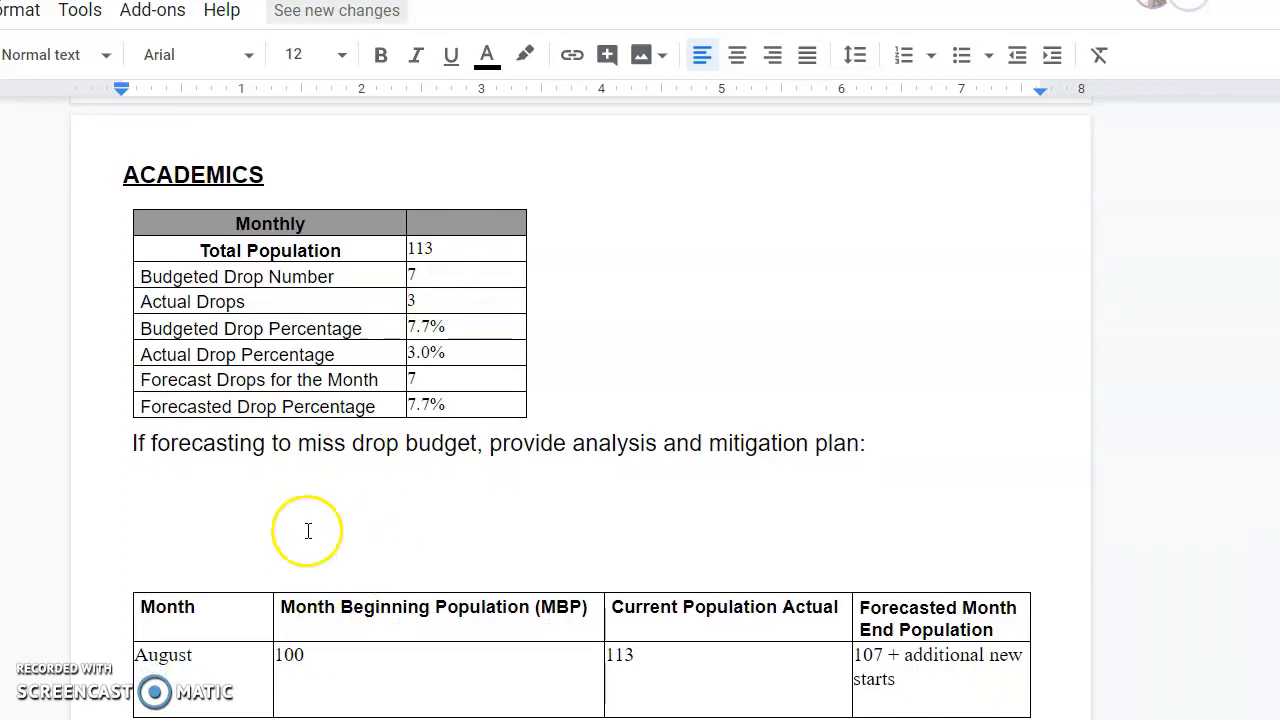
{"action": "left_click", "coordinate": [431, 402]}
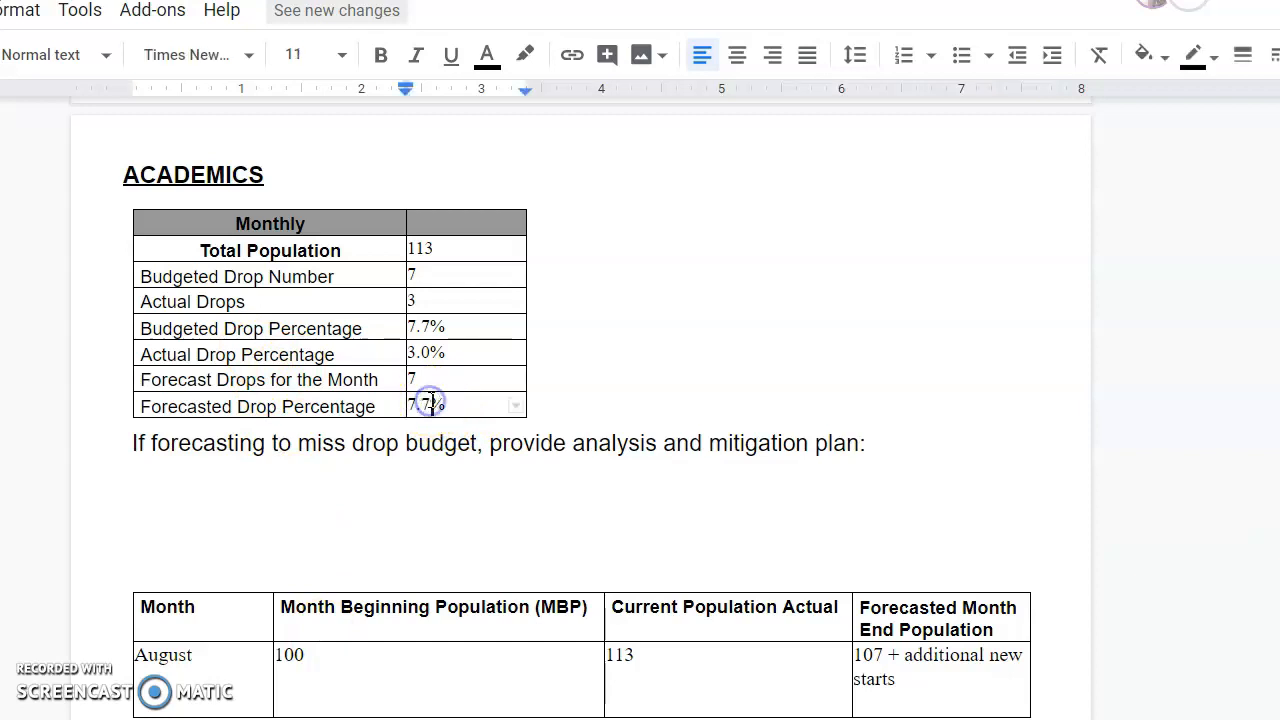
{"action": "key", "text": "BackSpace"}
{"action": "type", "text": "0"}
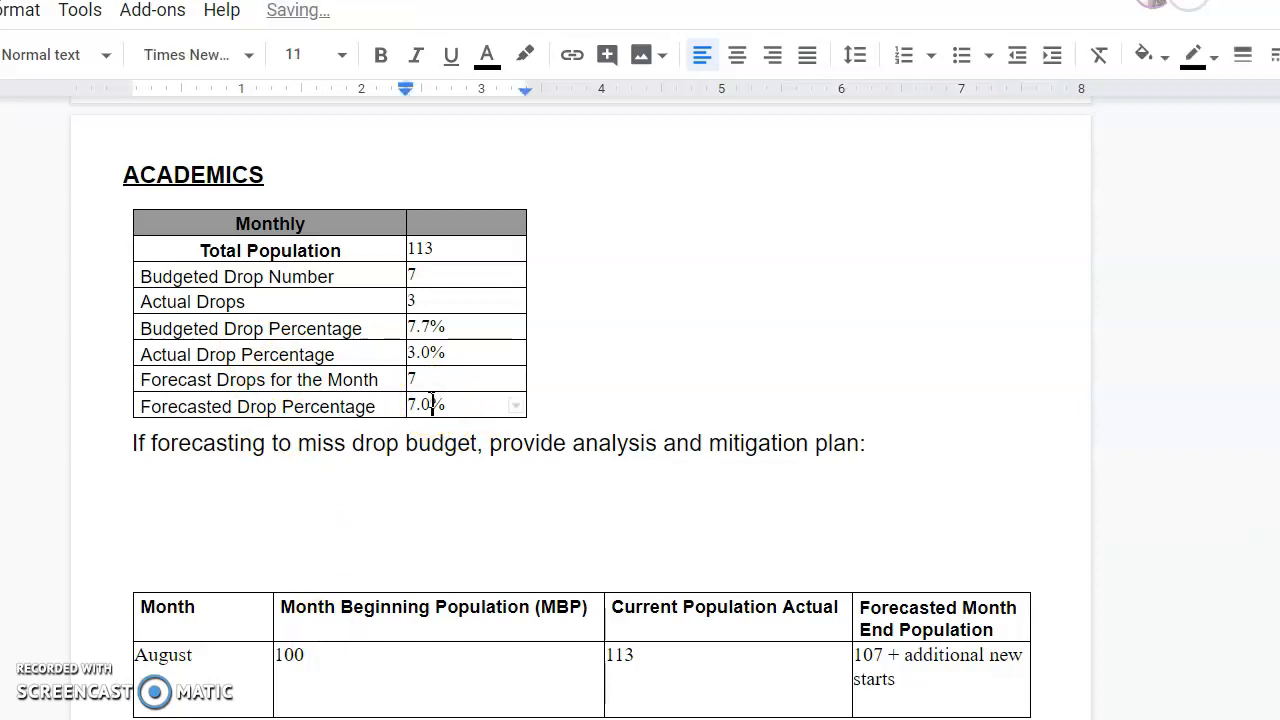
{"action": "left_click", "coordinate": [432, 322]}
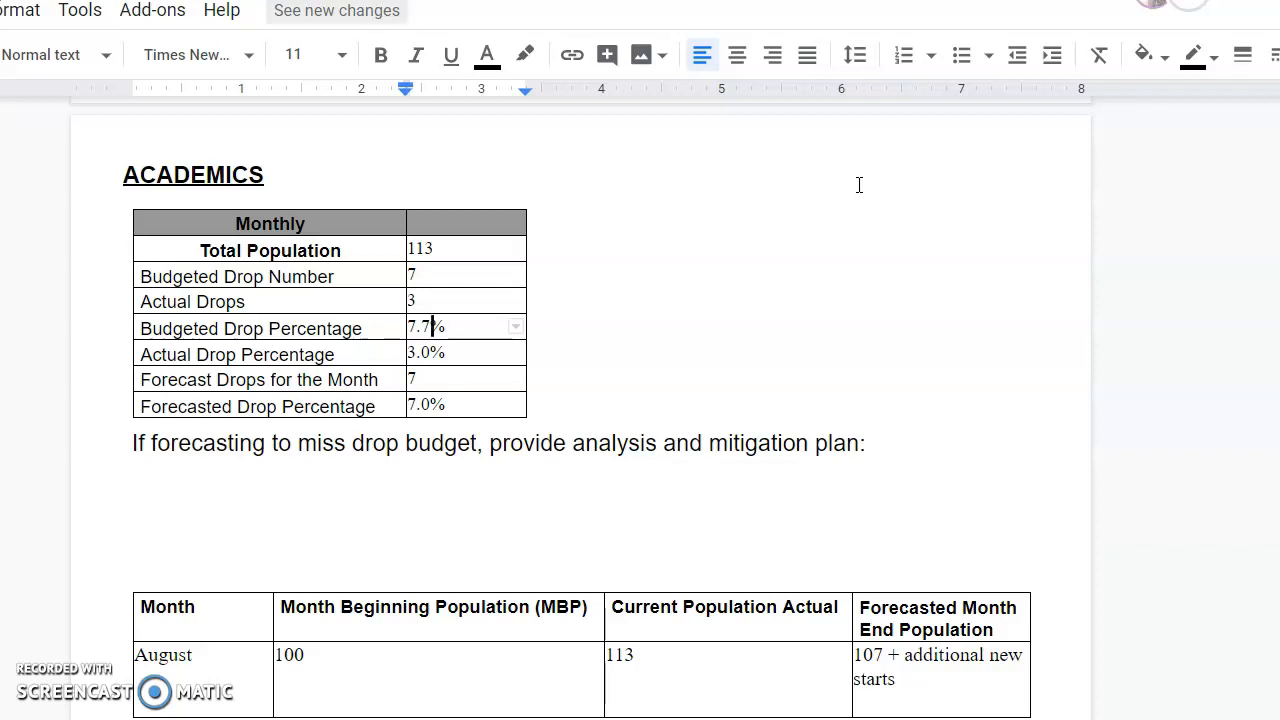
{"action": "scroll", "coordinate": [857, 156], "scroll_direction": "down", "scroll_amount": 1}
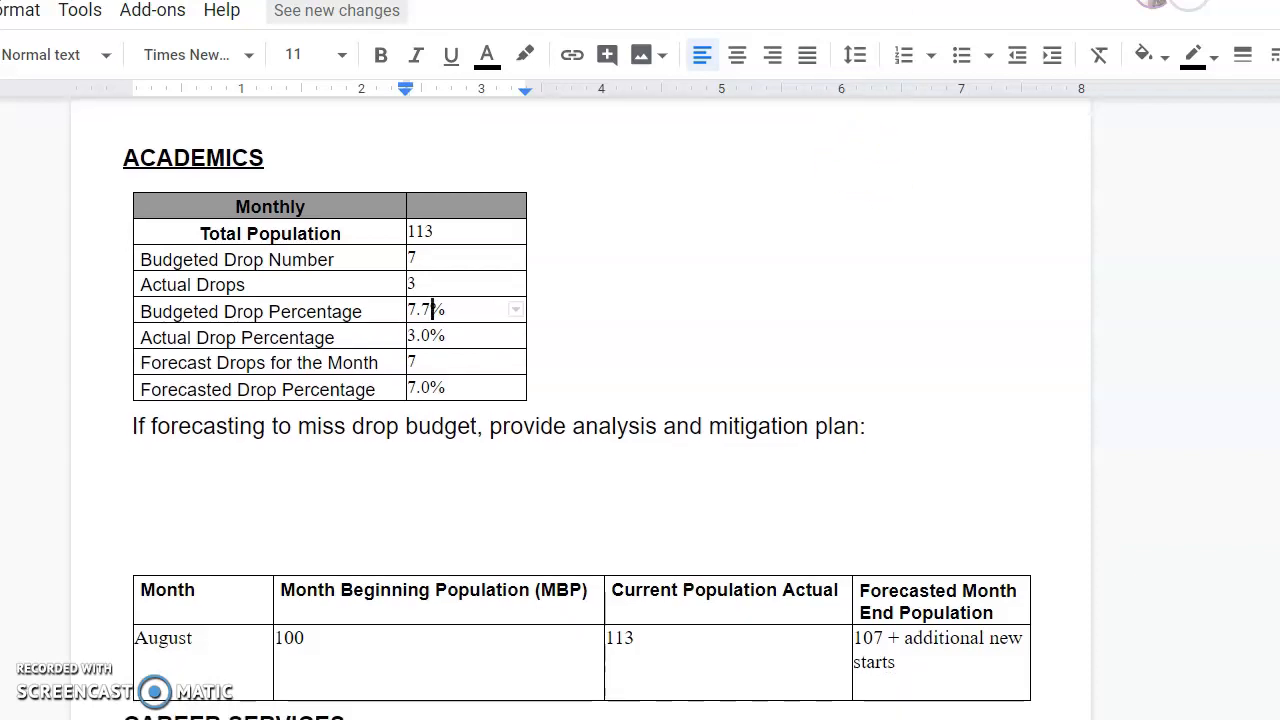